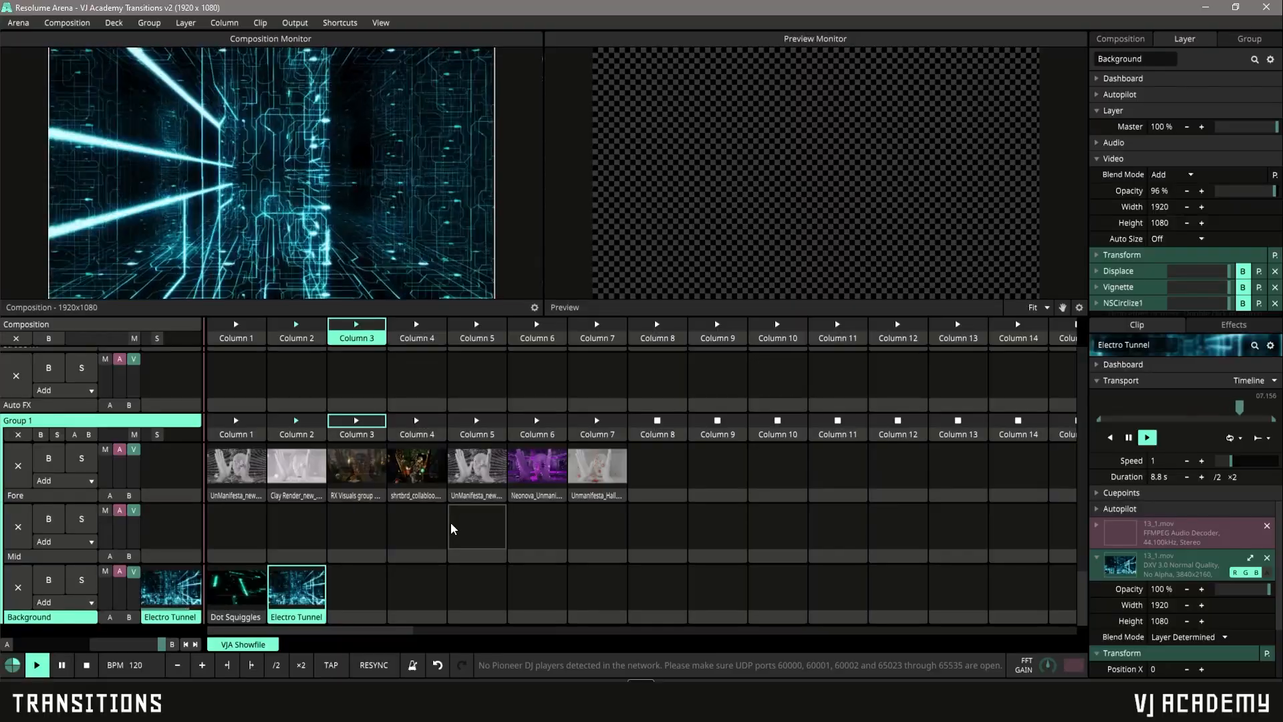
Show the transition controls and use the Background layer's previous and next clip triggers to alternate between Dot Squiggles and Electro Tunnel
left_click(379, 23)
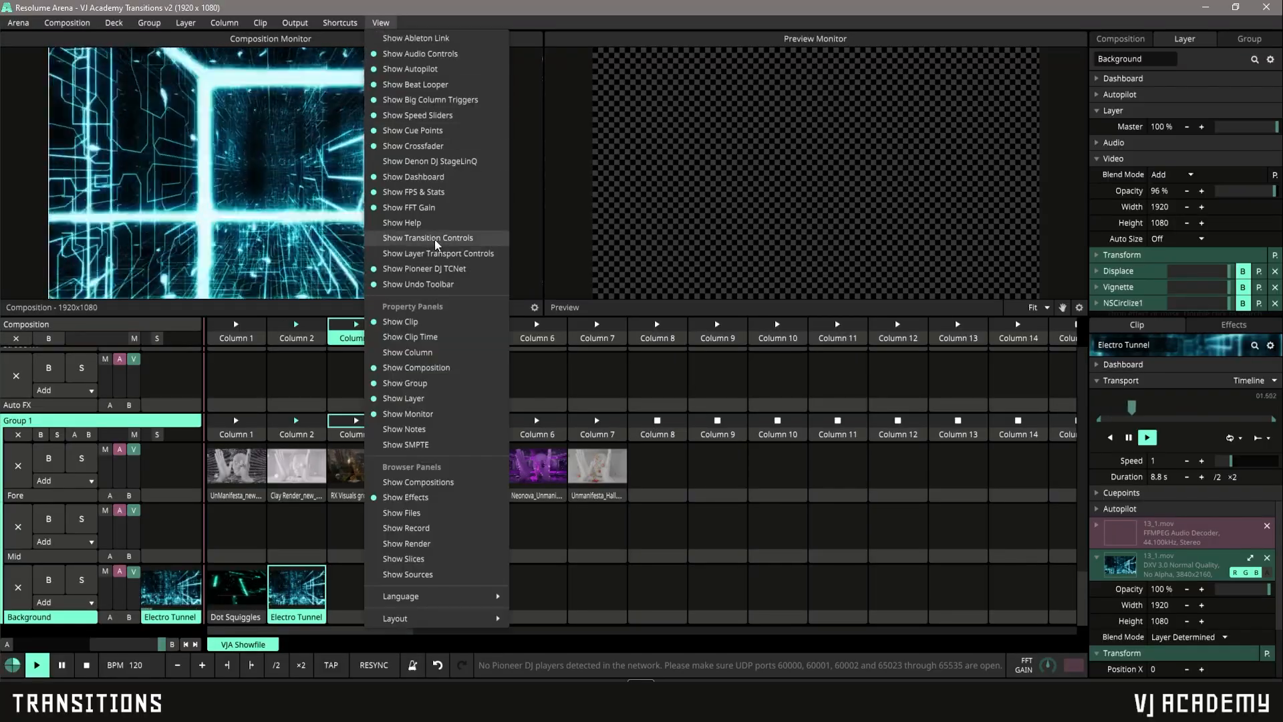
left_click(460, 239)
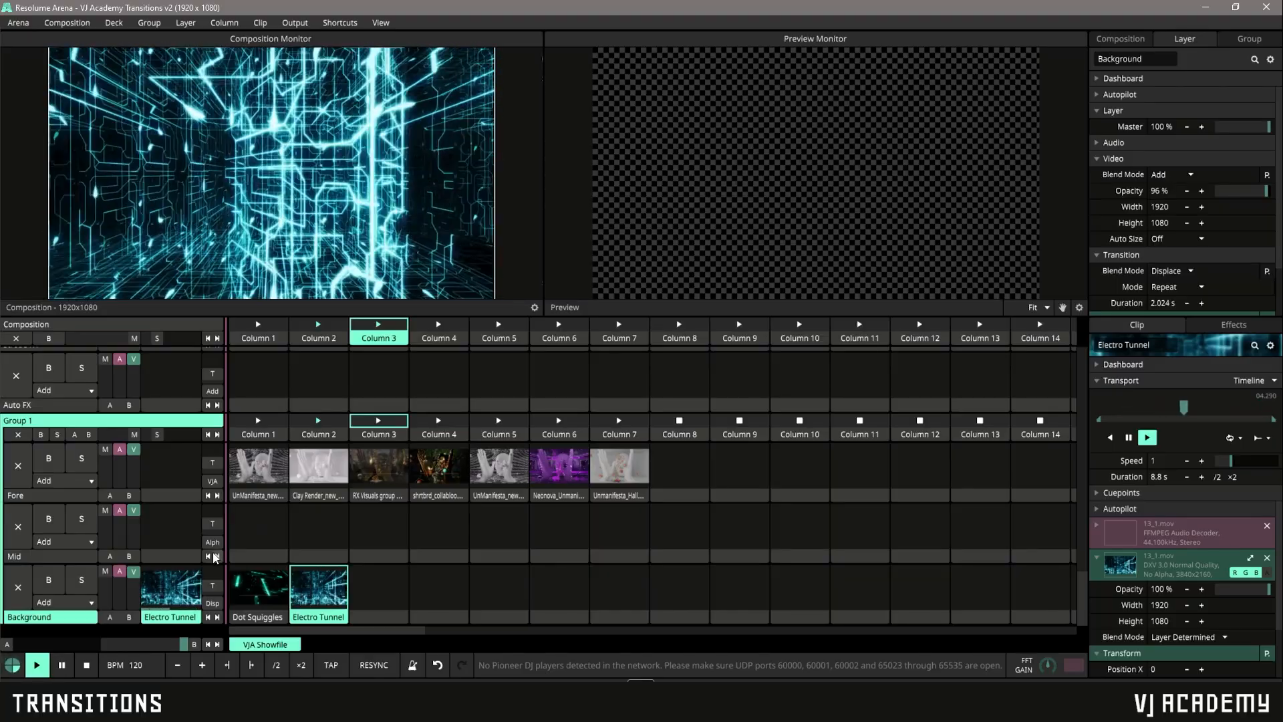
left_click(209, 615)
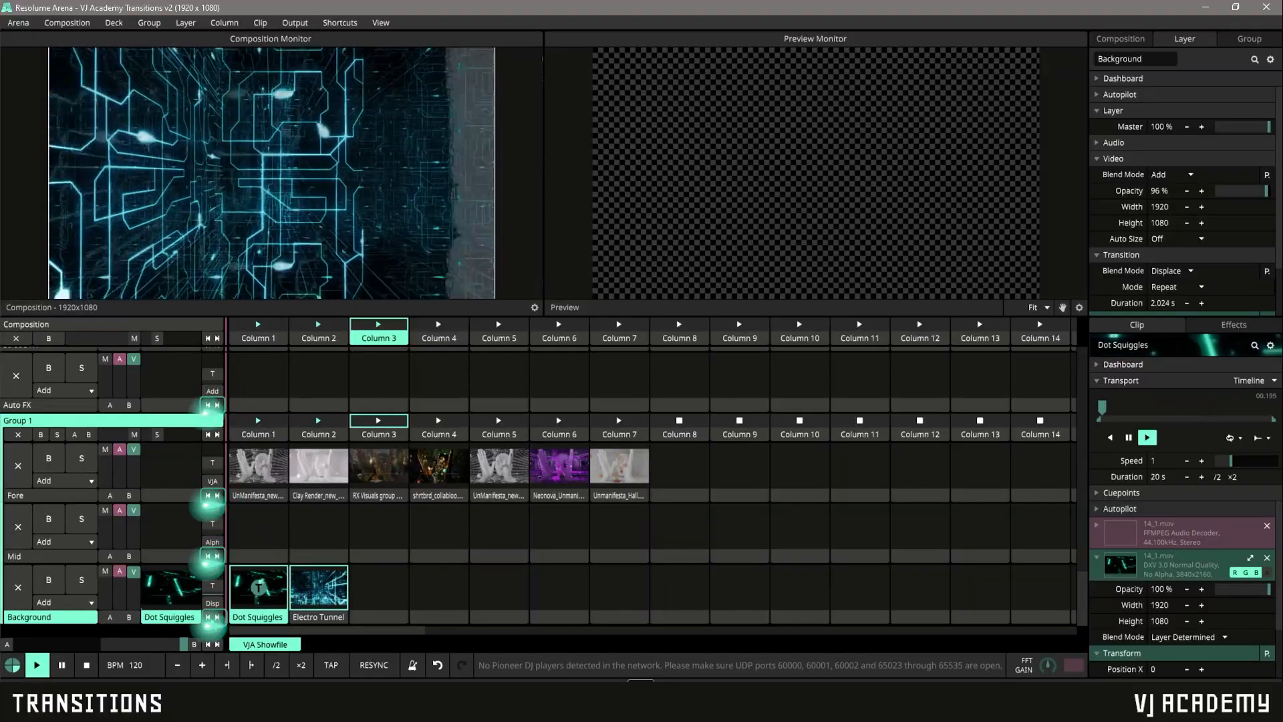
left_click(218, 618)
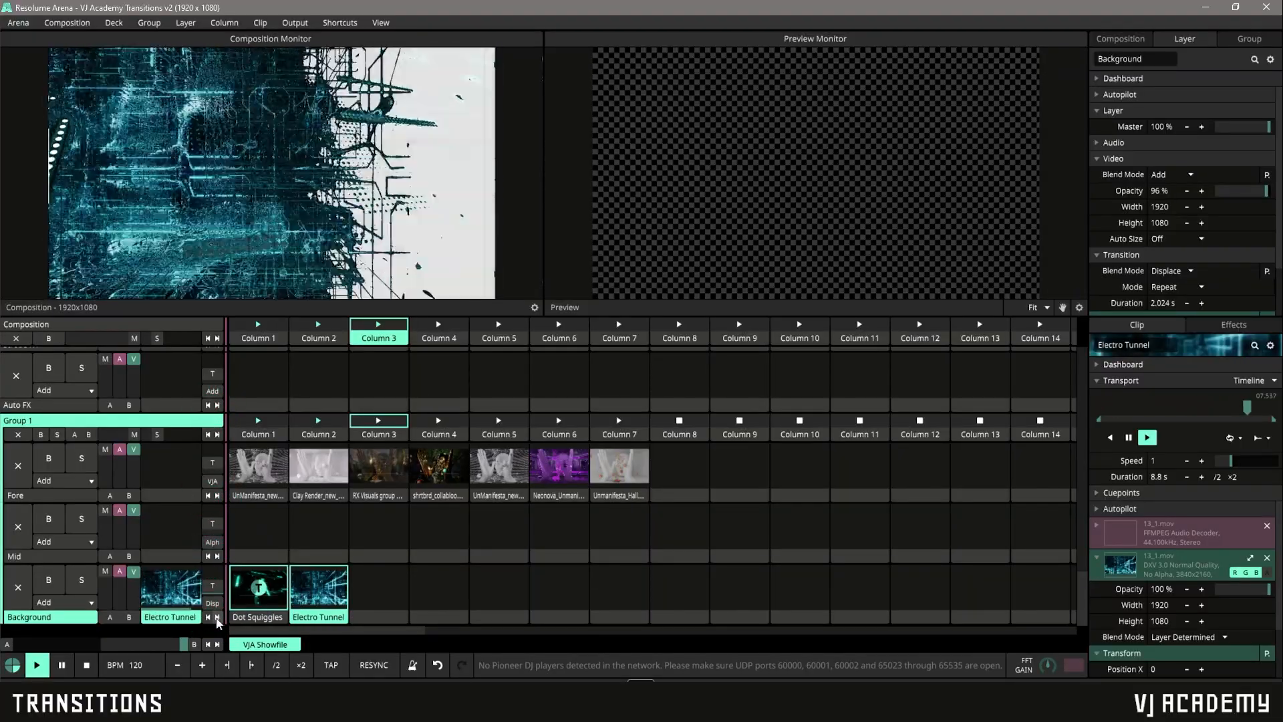
left_click(207, 618)
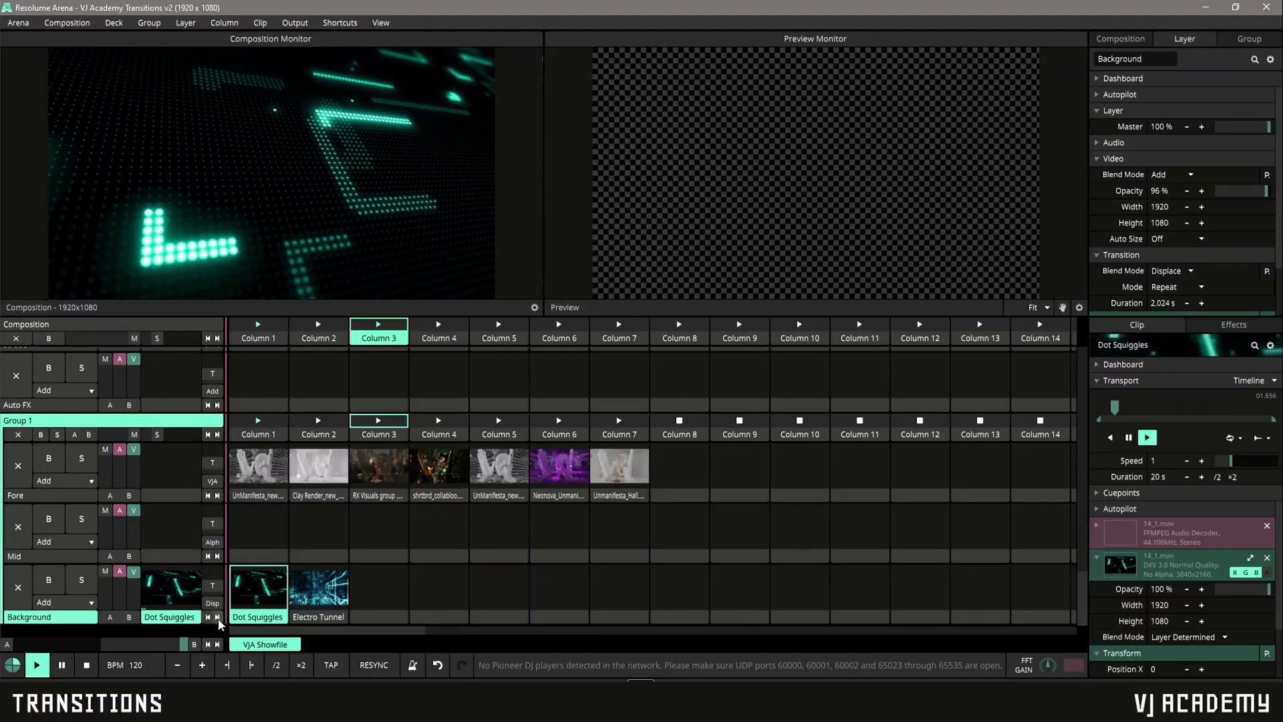
left_click(218, 617)
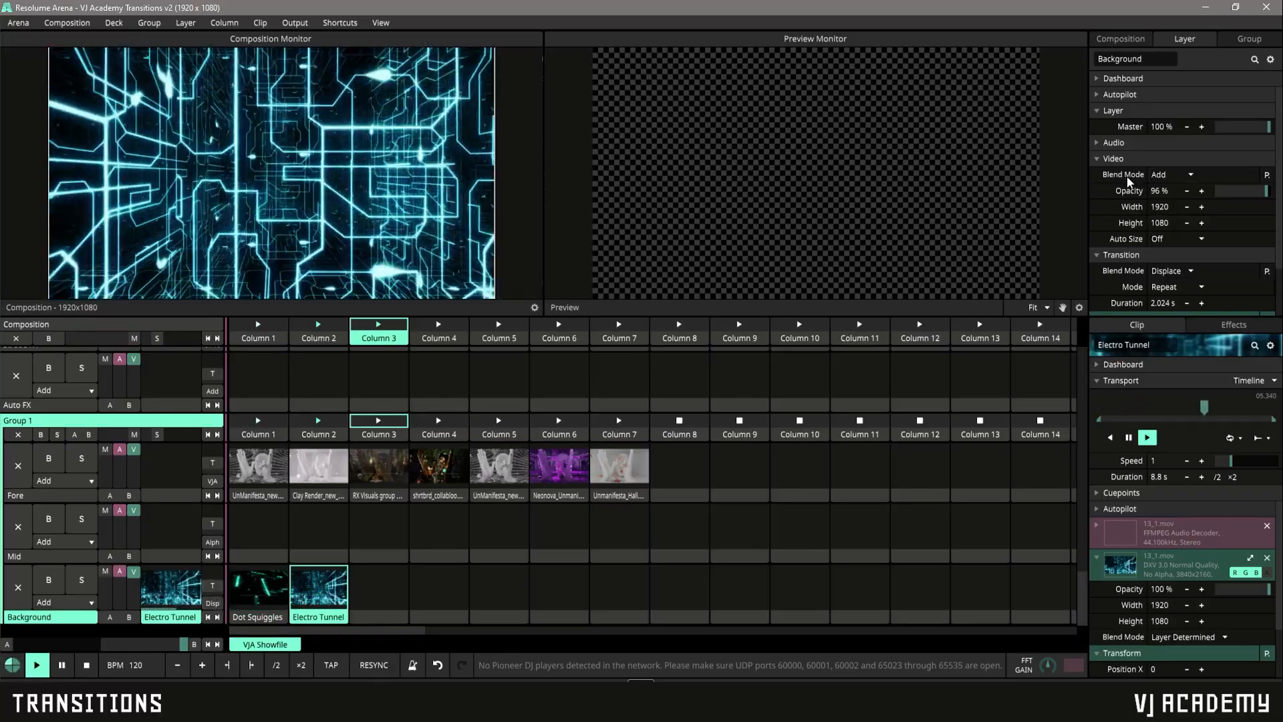
Set the Background layer's transition duration to 5 s and trigger the Dot Squiggles clip
scroll(1117, 234, "down", 2)
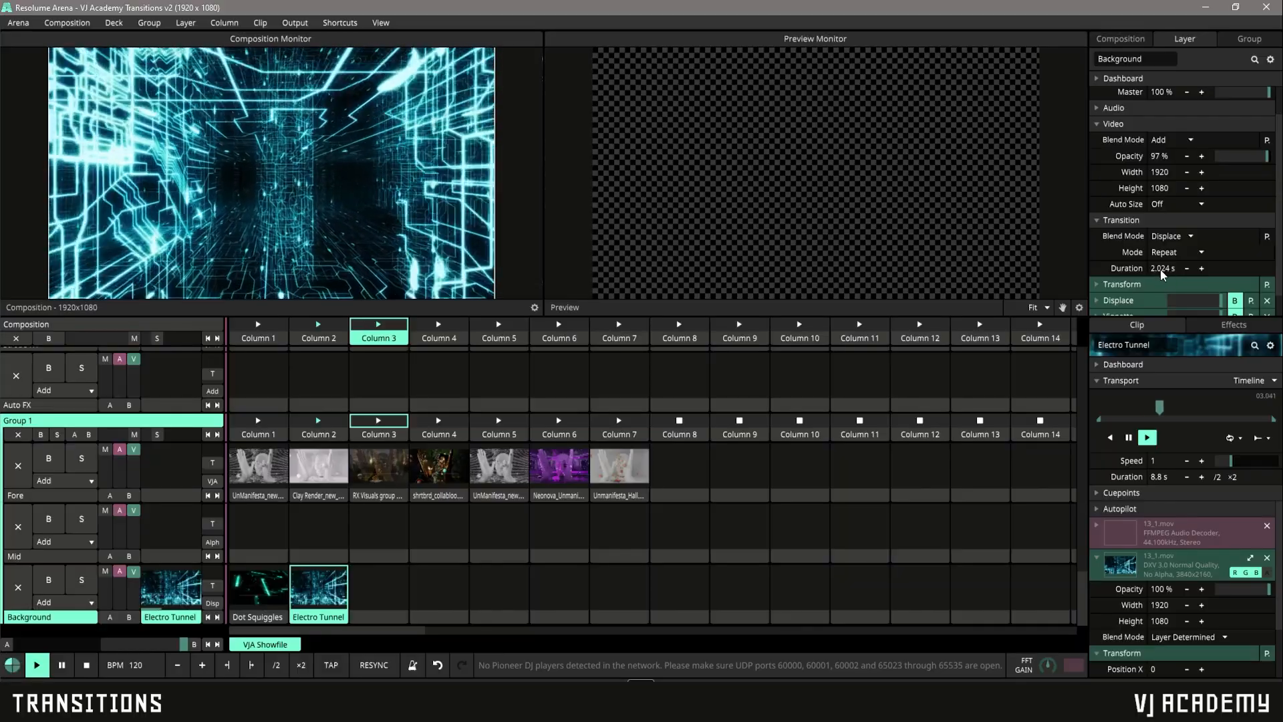
double_click(1161, 269)
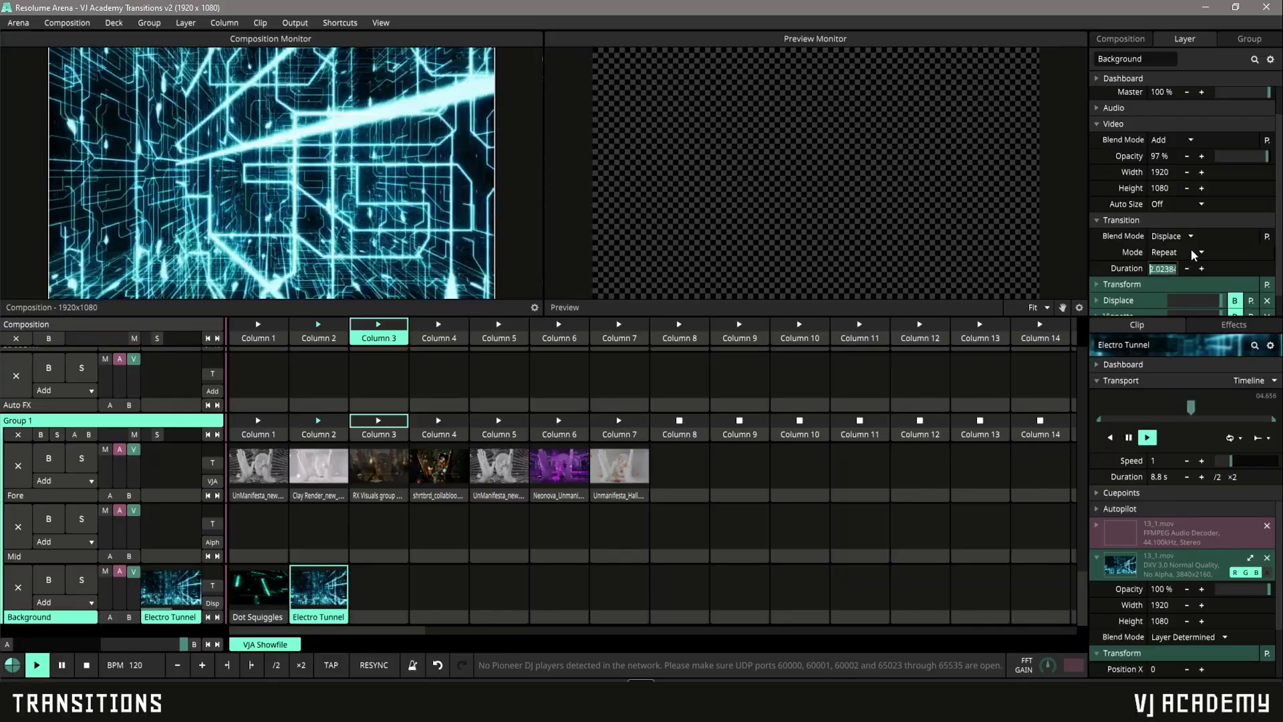
type("5")
key("Return")
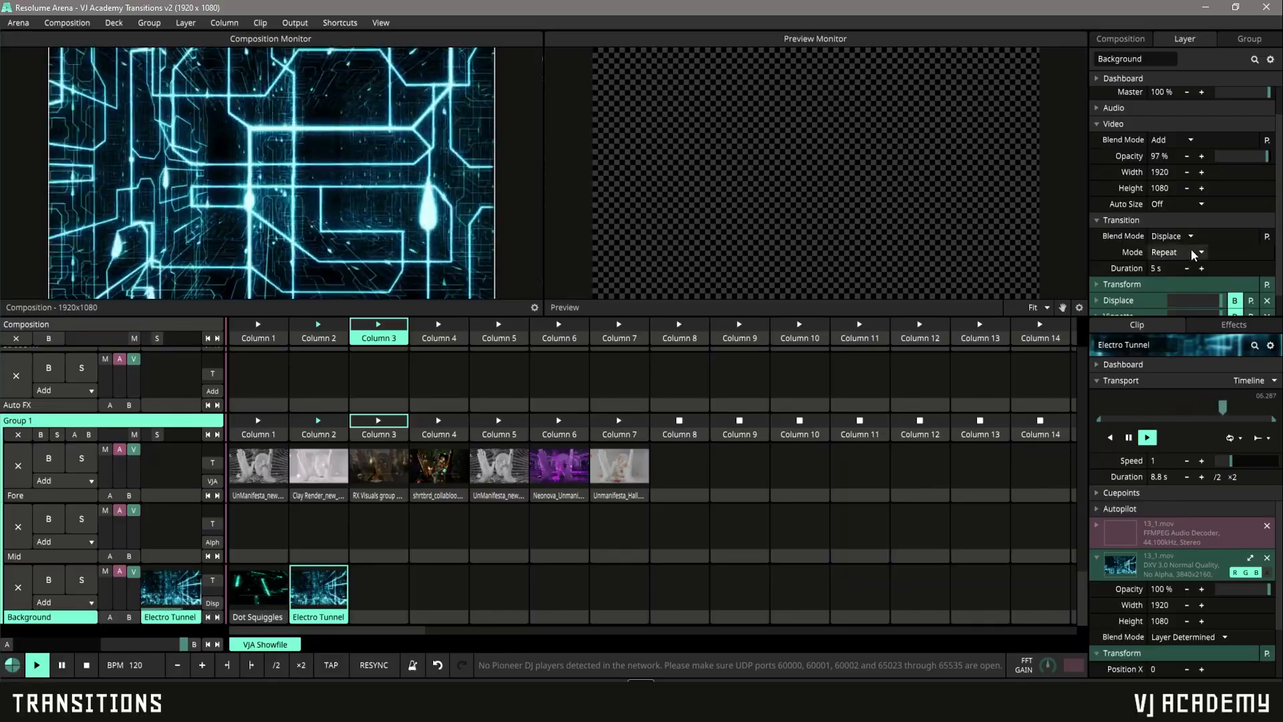
left_click(259, 588)
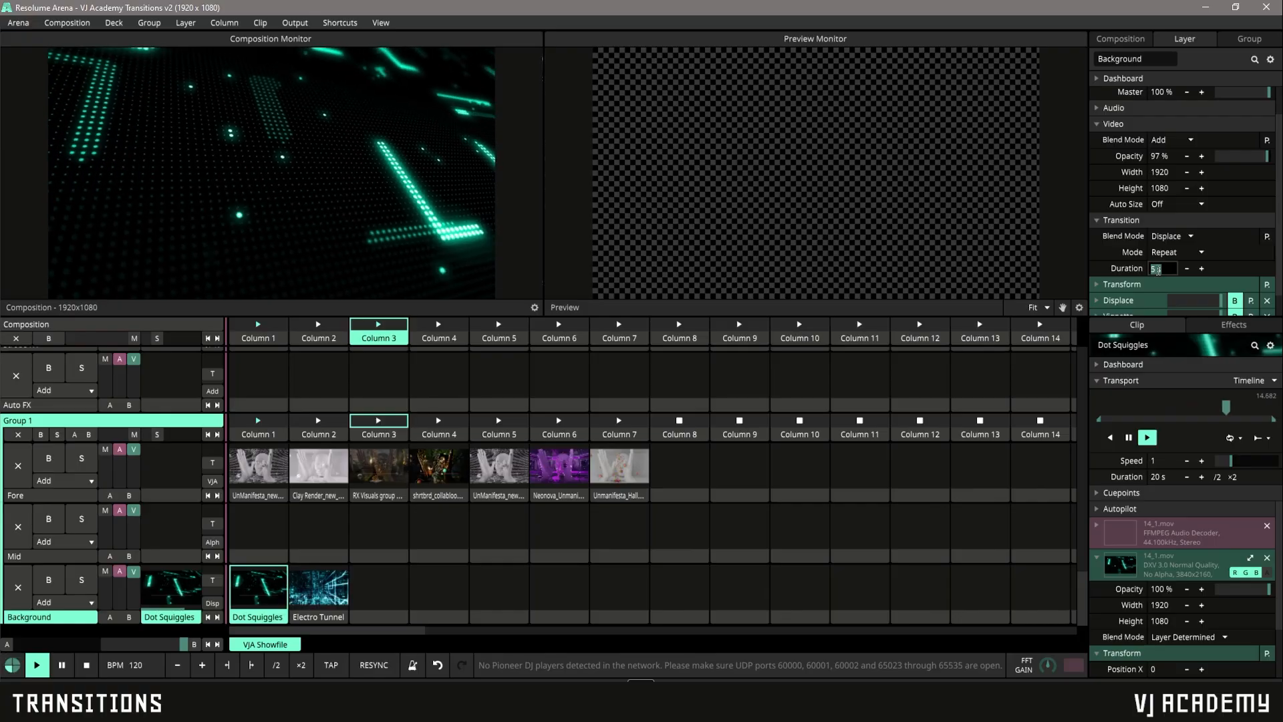
Set the Background layer's transition duration to 0 s and alternate between the Electro Tunnel and Dot Squiggles clips
left_click(323, 594)
left_click(263, 584)
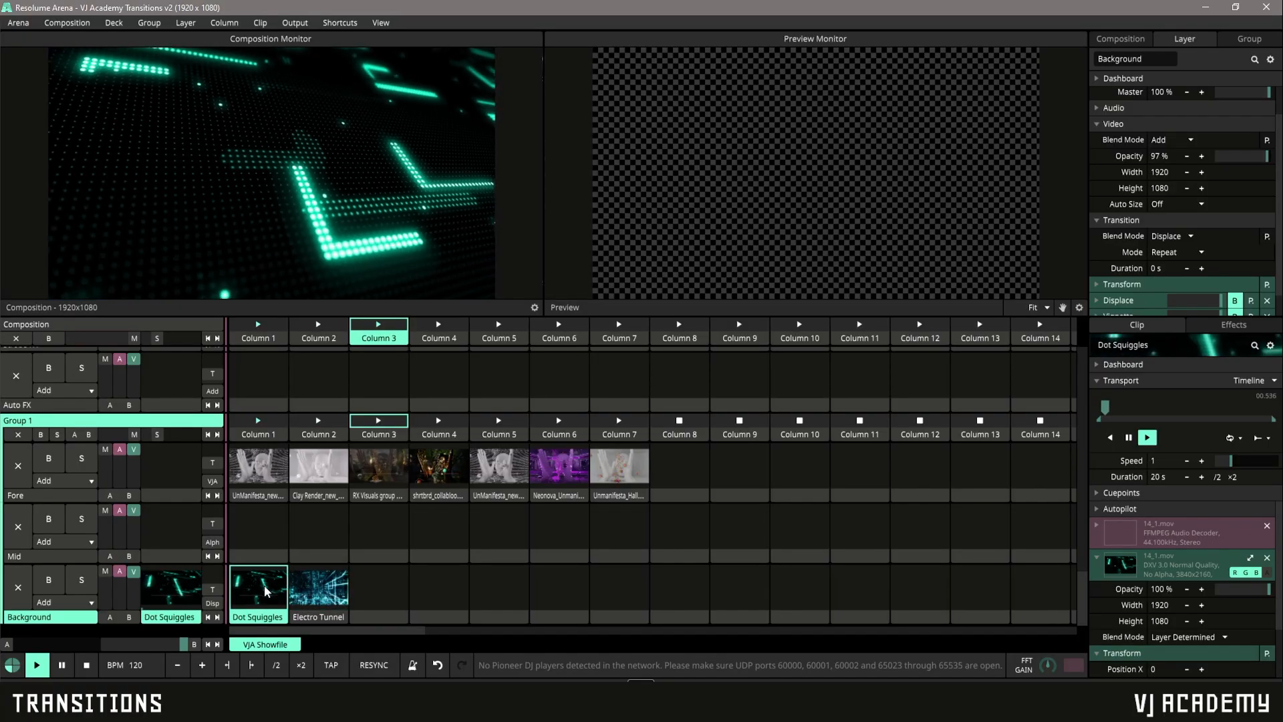
left_click(320, 594)
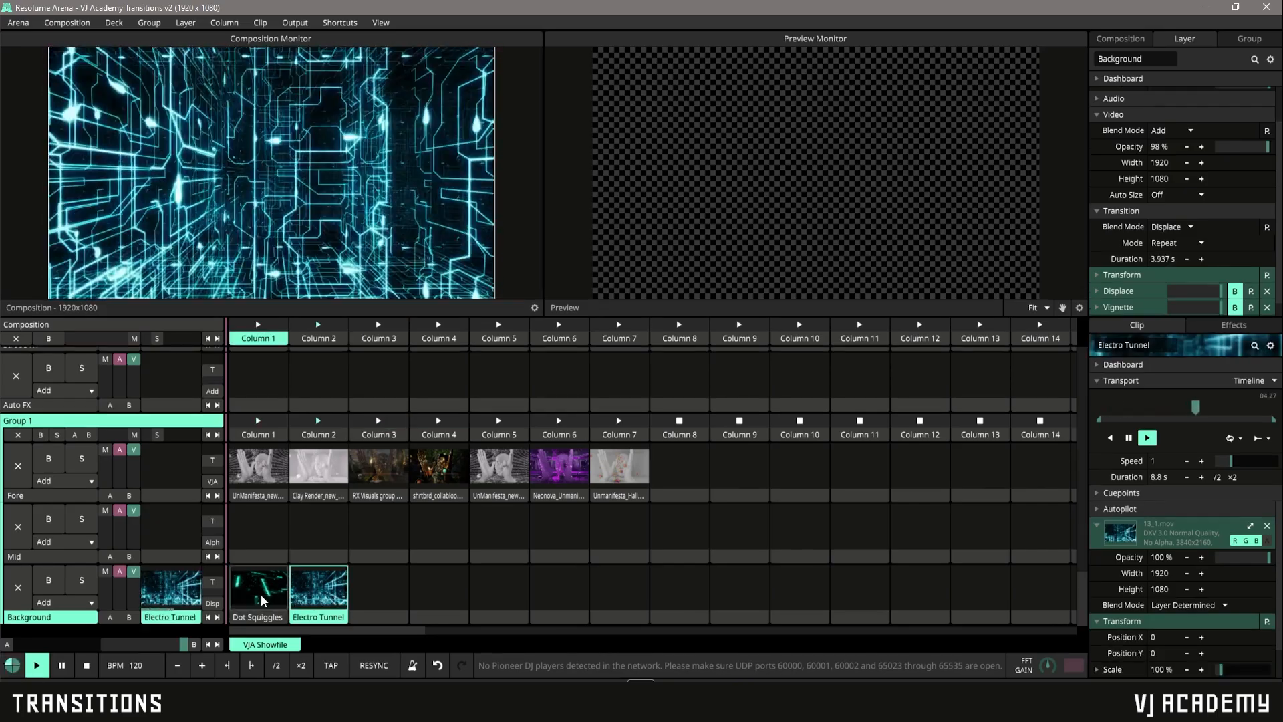
Set the Background layer's transition blend mode to Alpha and trigger Dot Squiggles to preview it
left_click(212, 603)
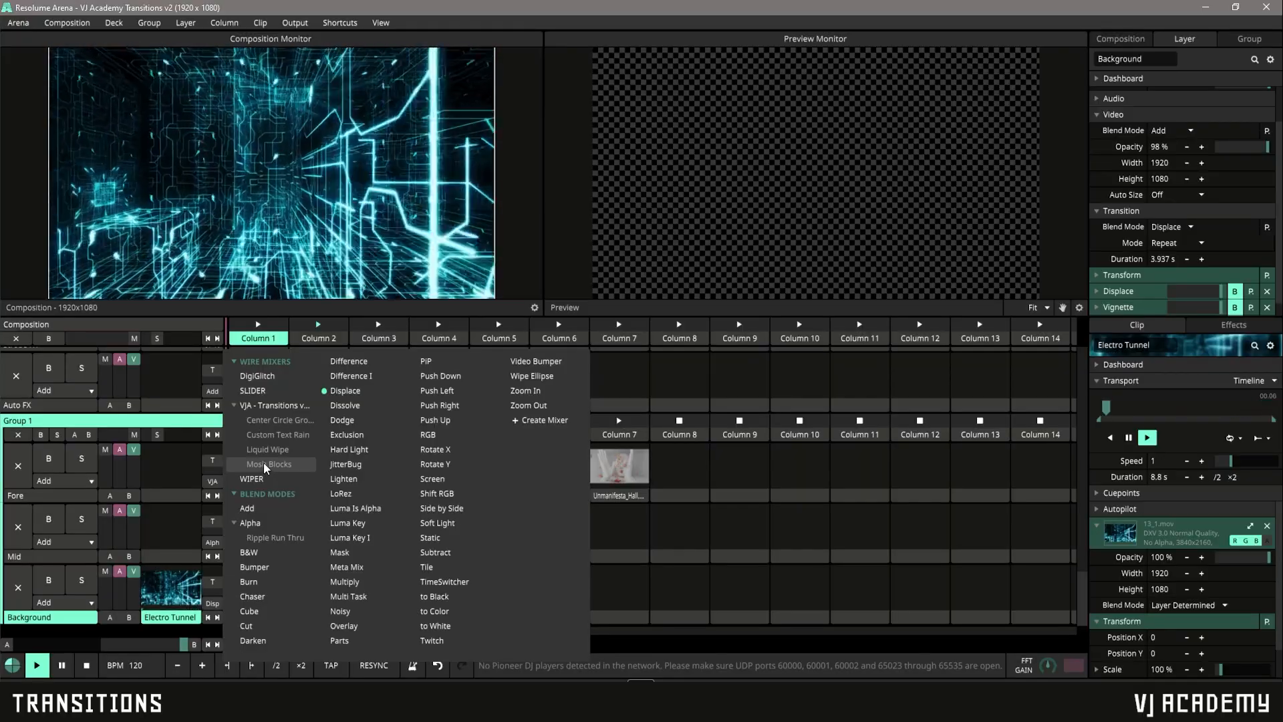
left_click(261, 524)
left_click(266, 587)
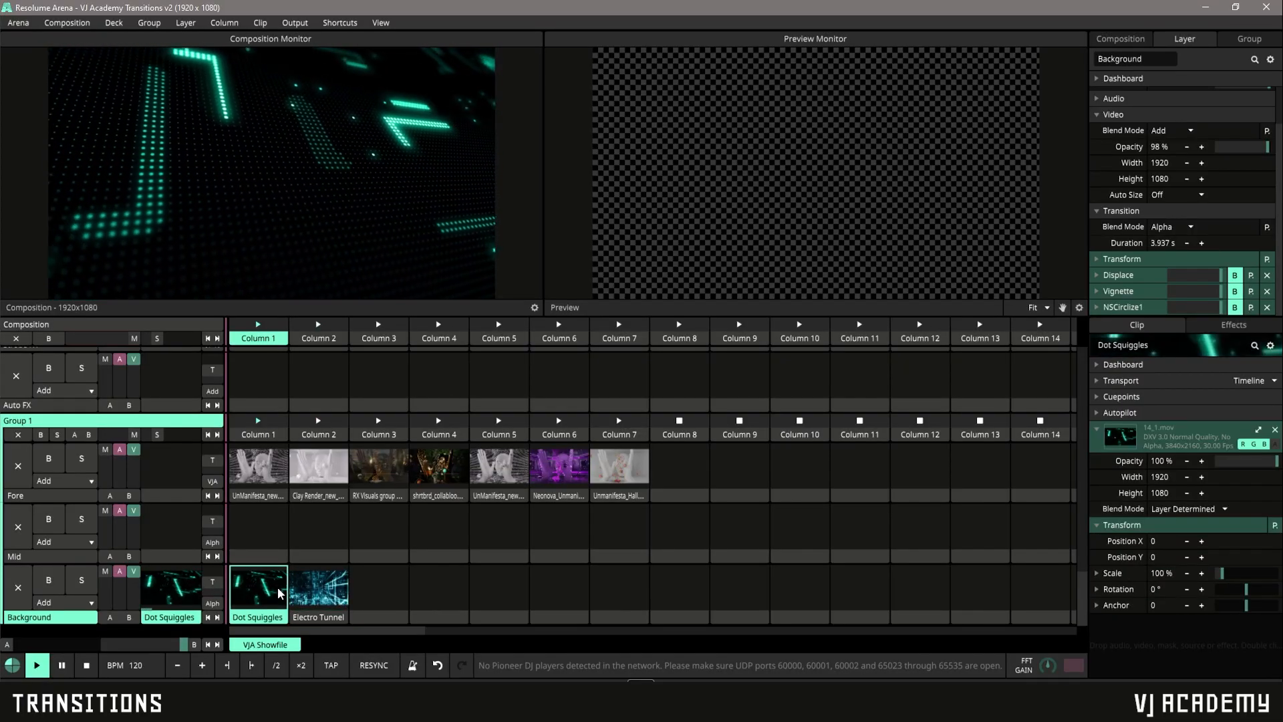
Set the Background layer's transition blend mode to Push Left and trigger Electro Tunnel to preview it
left_click(211, 605)
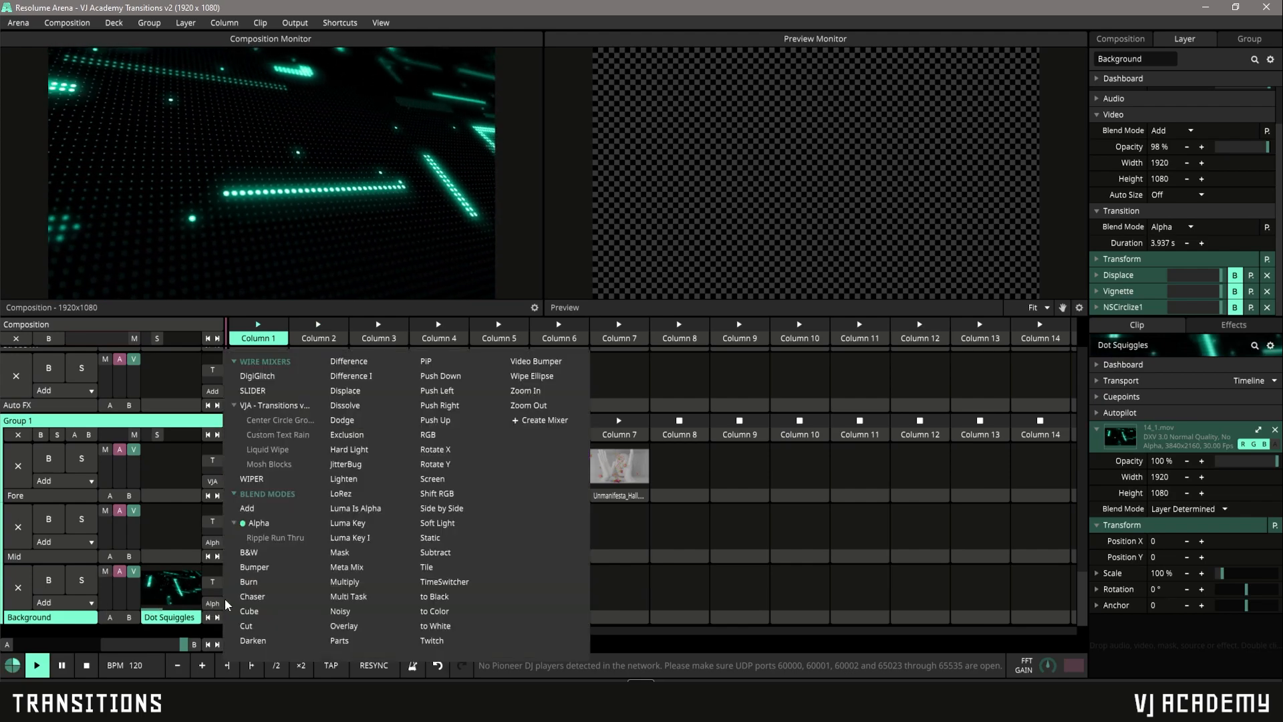
left_click(443, 400)
left_click(322, 590)
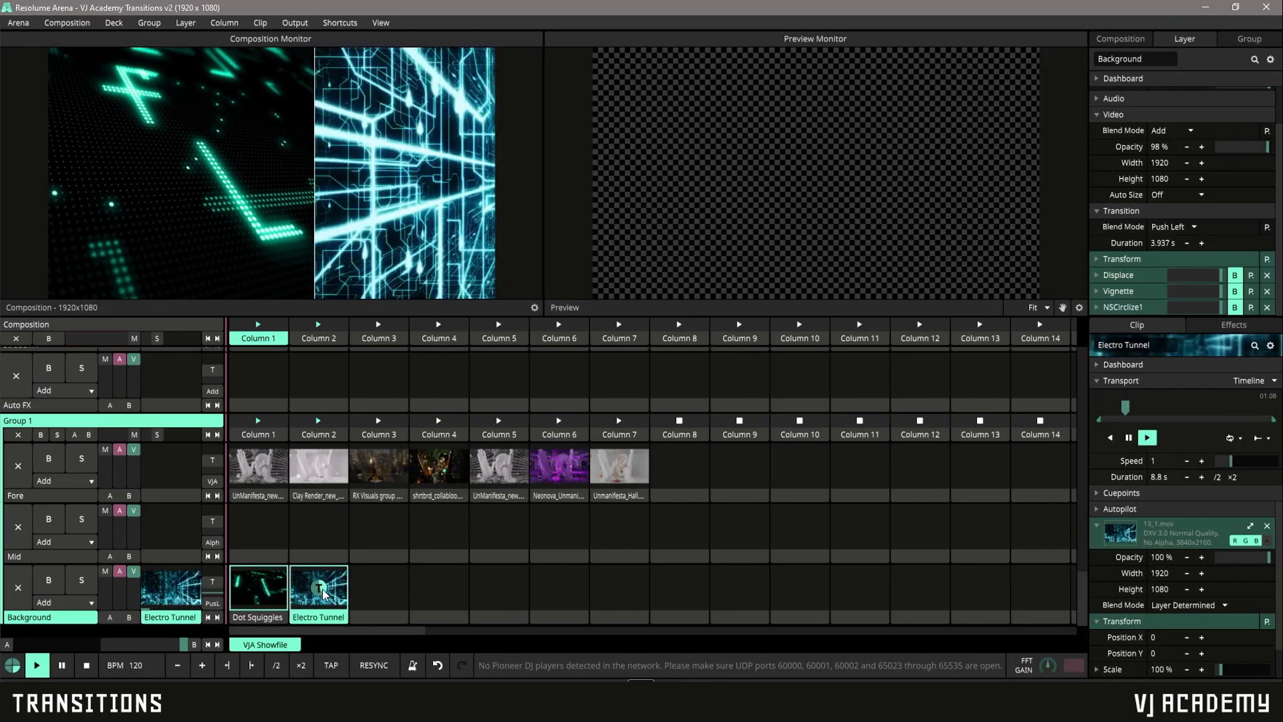
Set the Background layer's transition blend mode to JitterBug and trigger Dot Squiggles to preview it
left_click(214, 604)
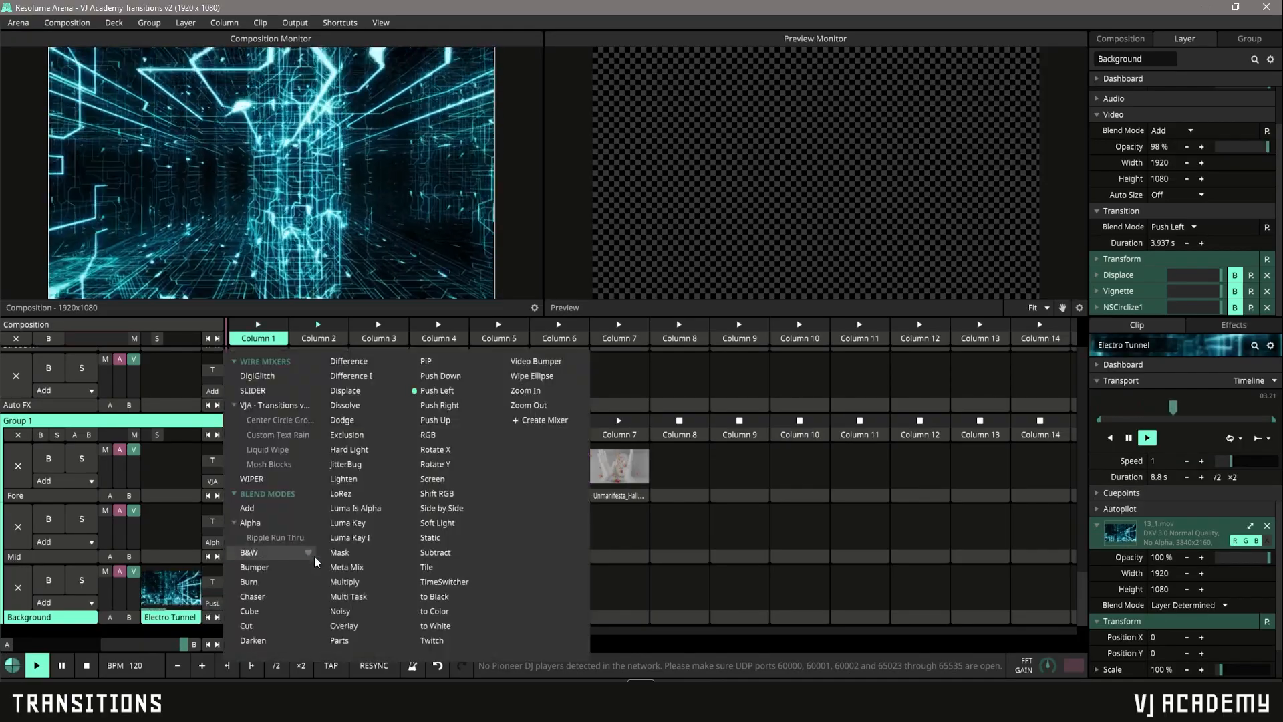
left_click(354, 463)
left_click(265, 578)
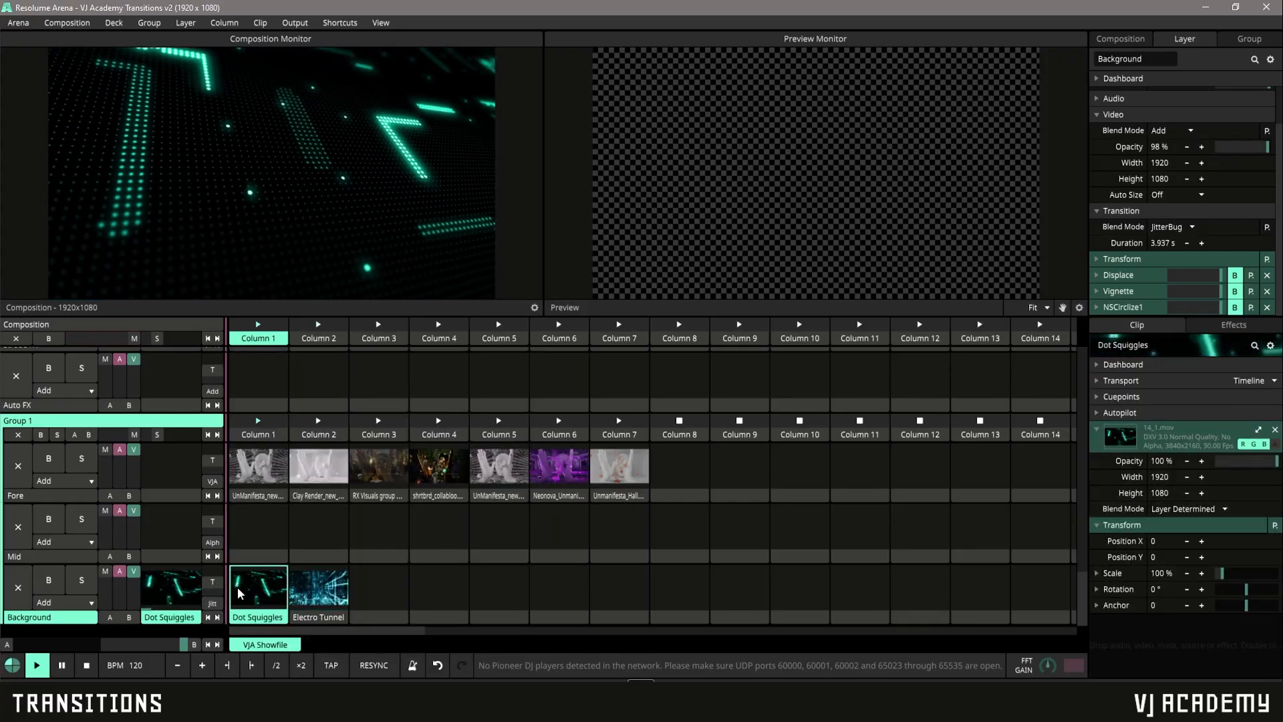
Trigger Electro Tunnel with the Background transition set to the VJA - Transitions preset Custom Text Rain, and open its custom text for editing
left_click(212, 603)
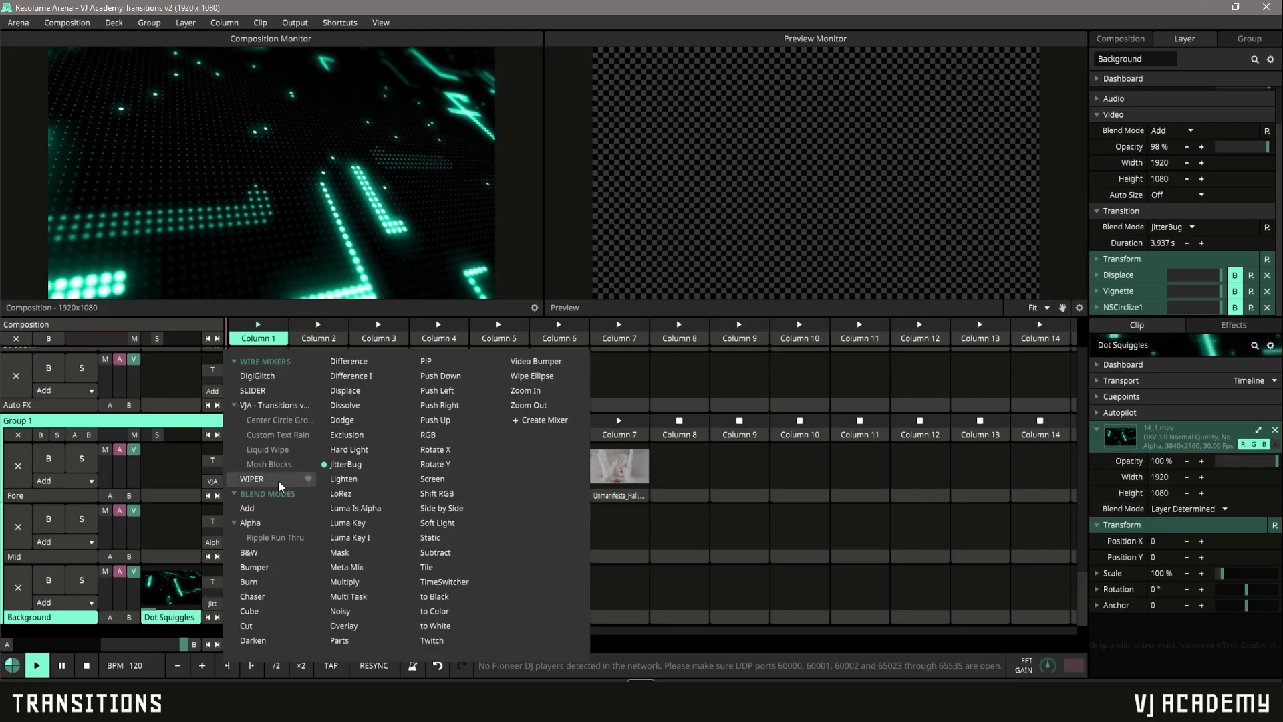
left_click(287, 436)
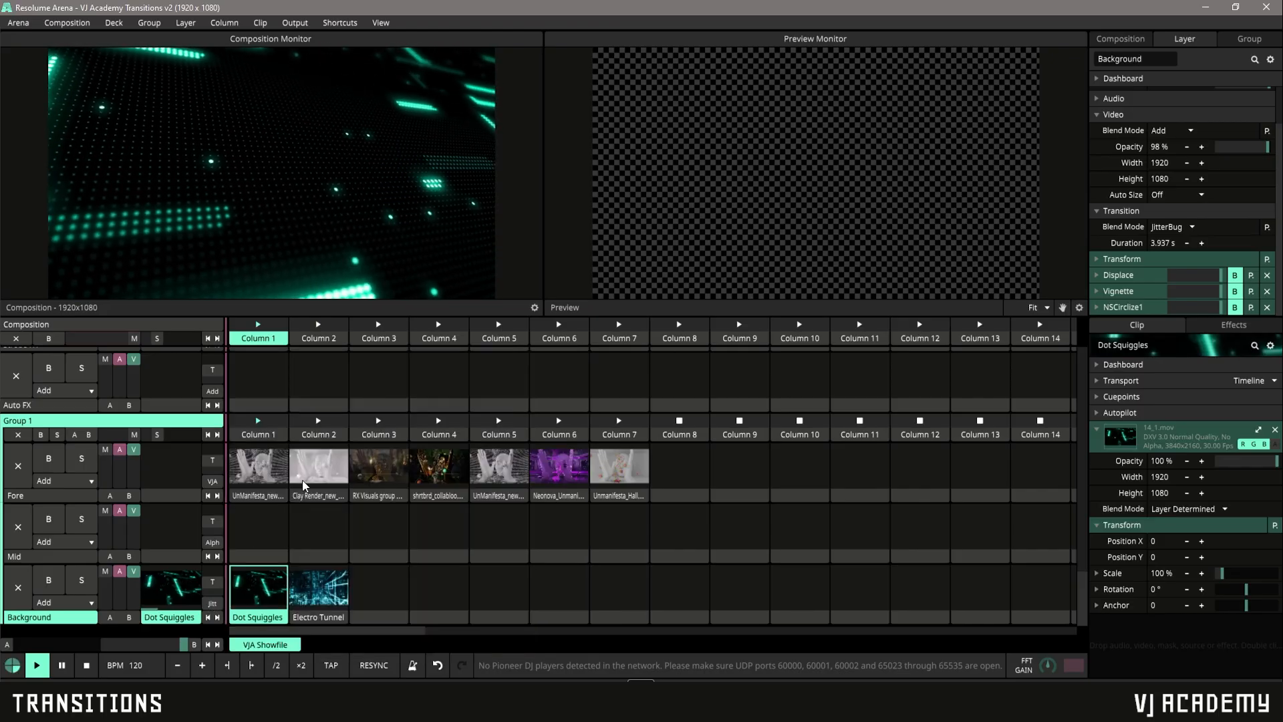
left_click(313, 587)
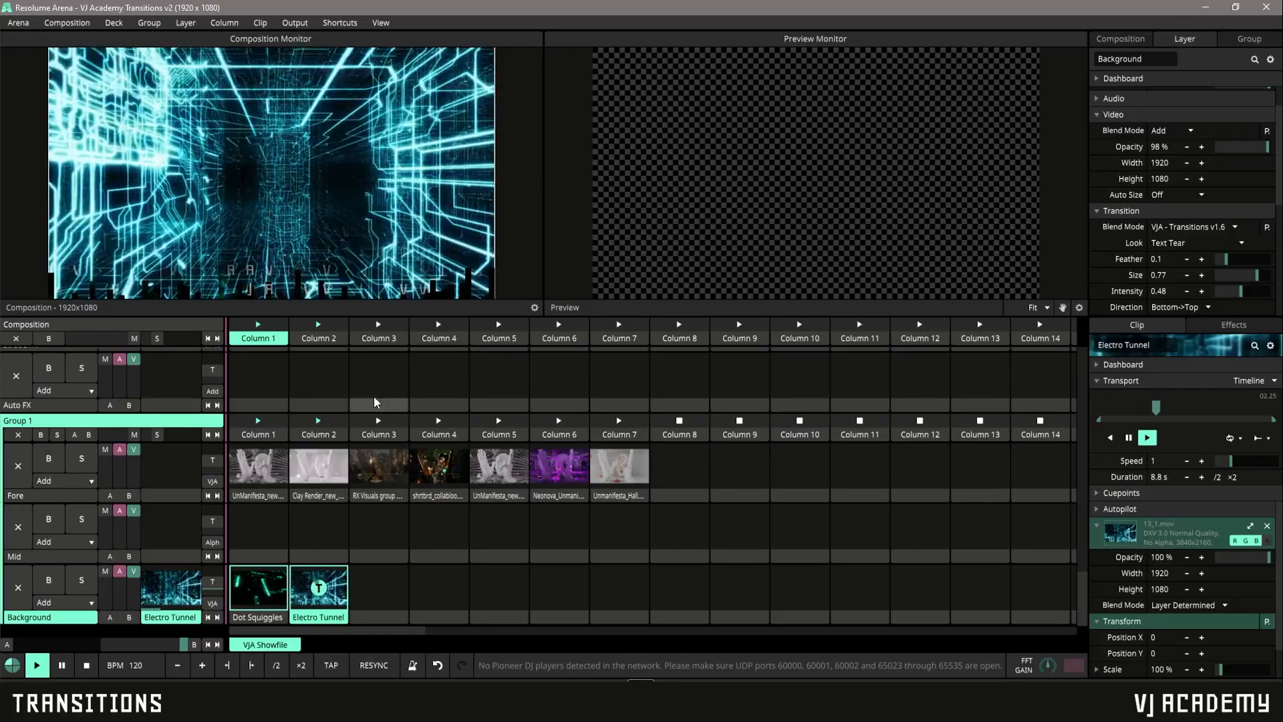
scroll(1156, 277, "down", 3)
left_click(1156, 277)
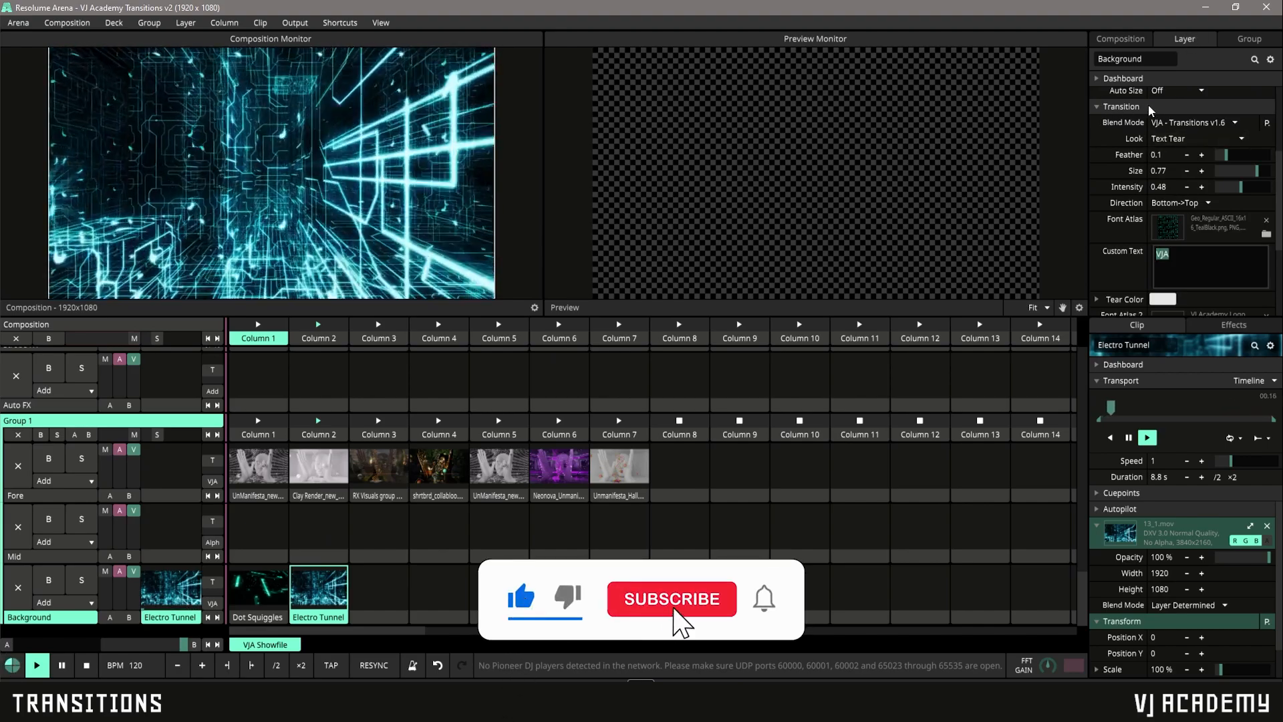
Set the Background layer's transition blend mode to Cube and trigger Dot Squiggles to preview it
left_click(1184, 126)
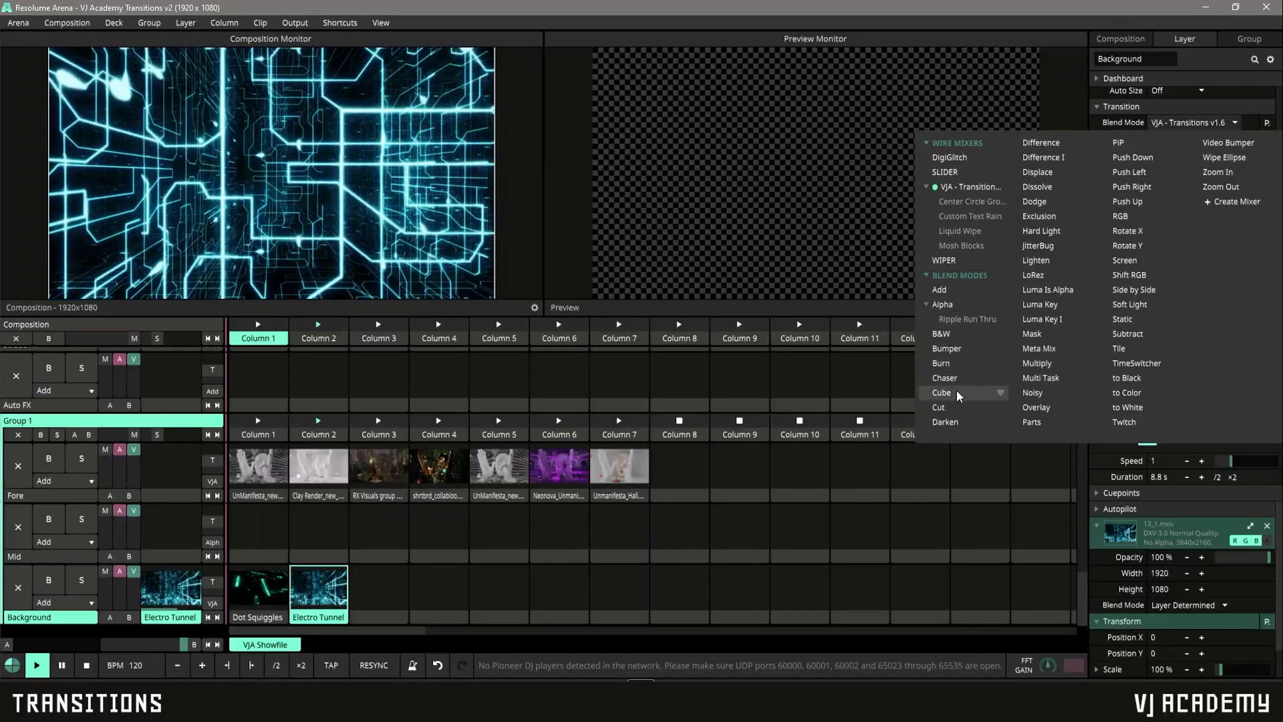
left_click(956, 390)
left_click(256, 590)
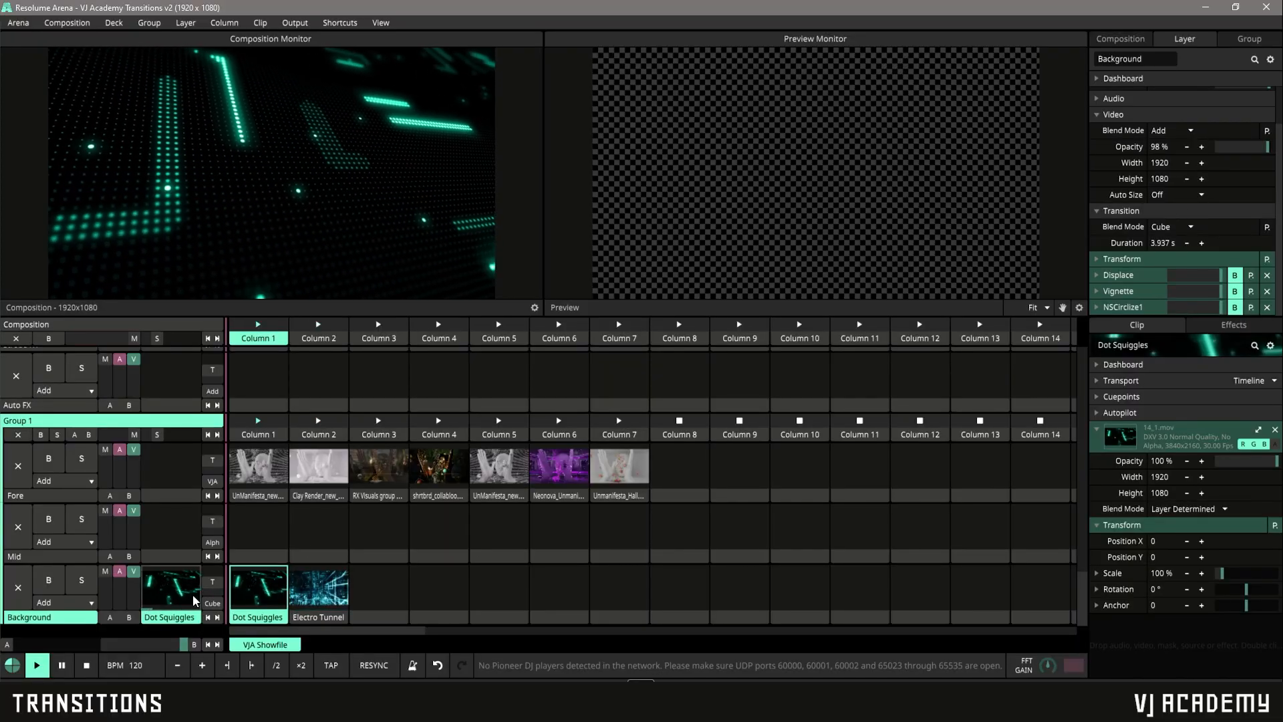
left_click(212, 604)
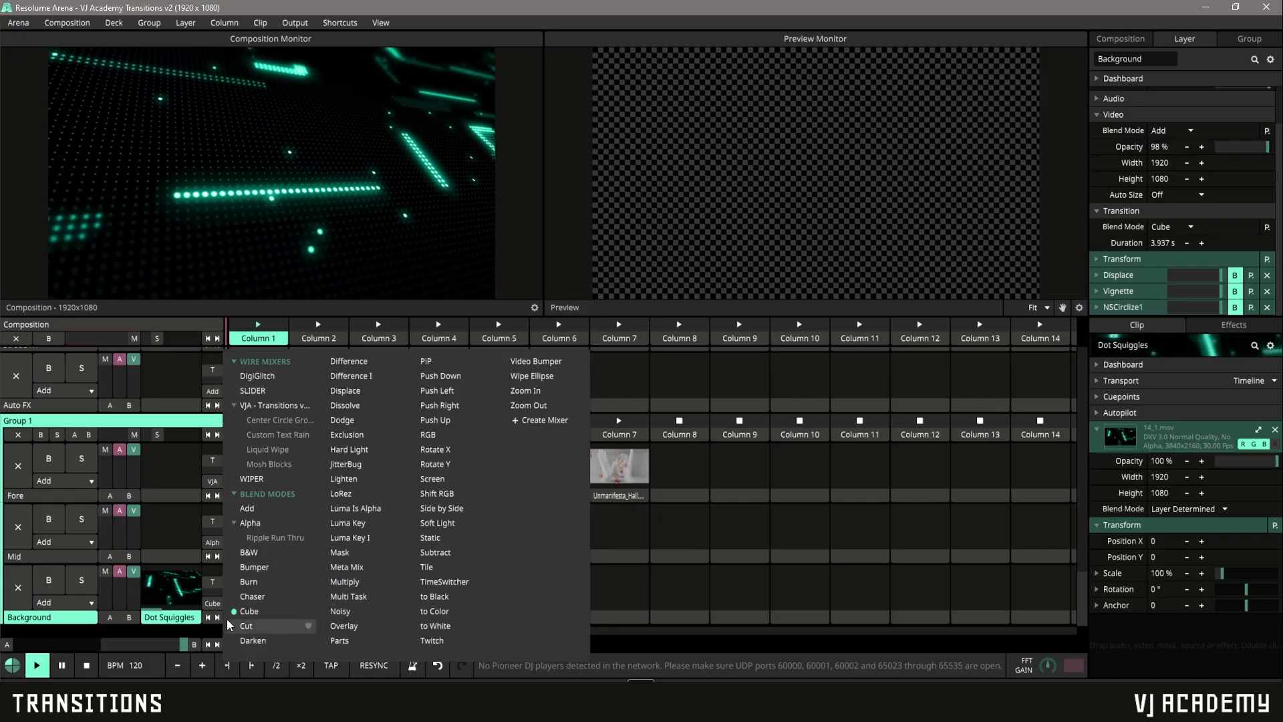
left_click(213, 604)
left_click(214, 605)
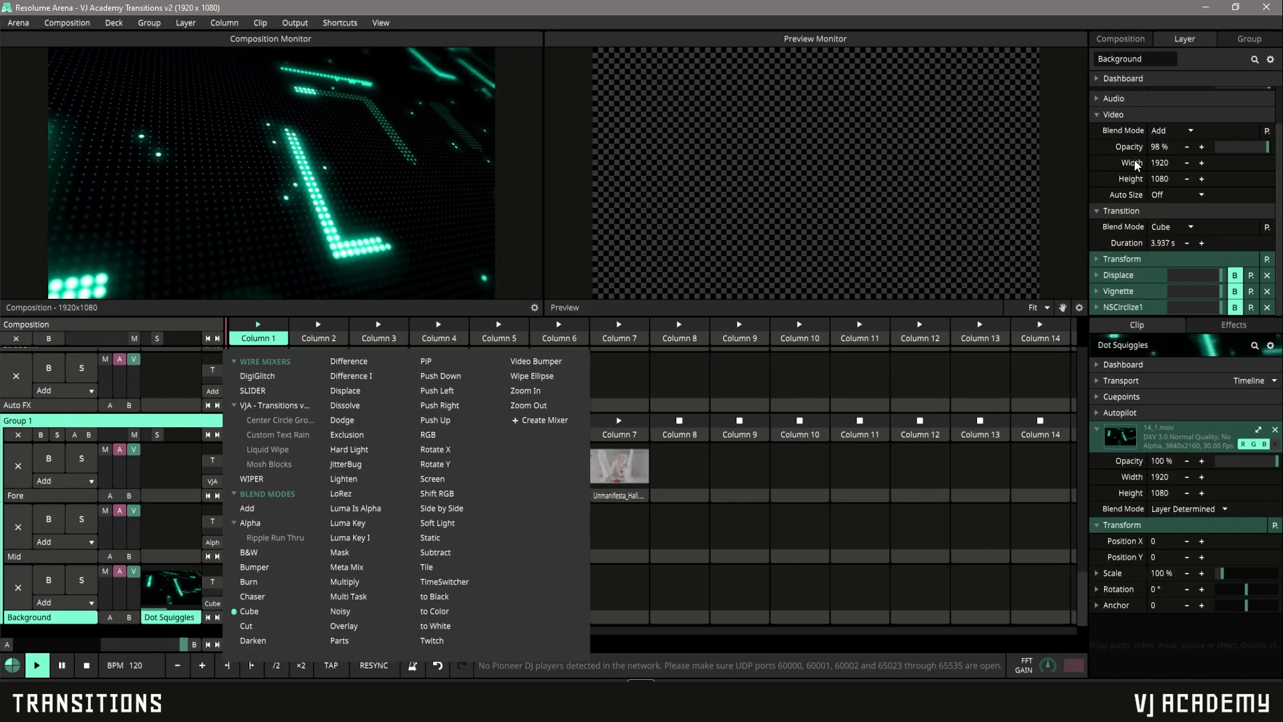
left_click(1171, 227)
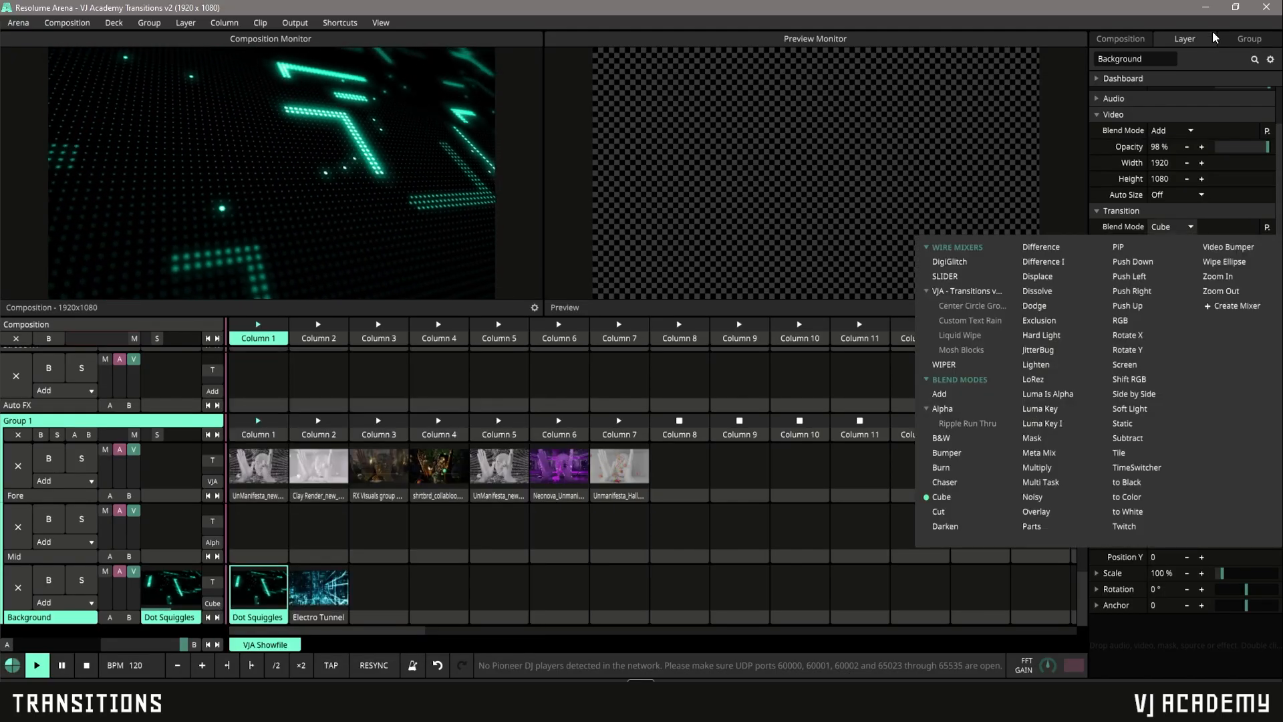
Set the Dot Squiggles clip's own transition blend mode to VJA - Transitions v1.6
left_click(266, 590)
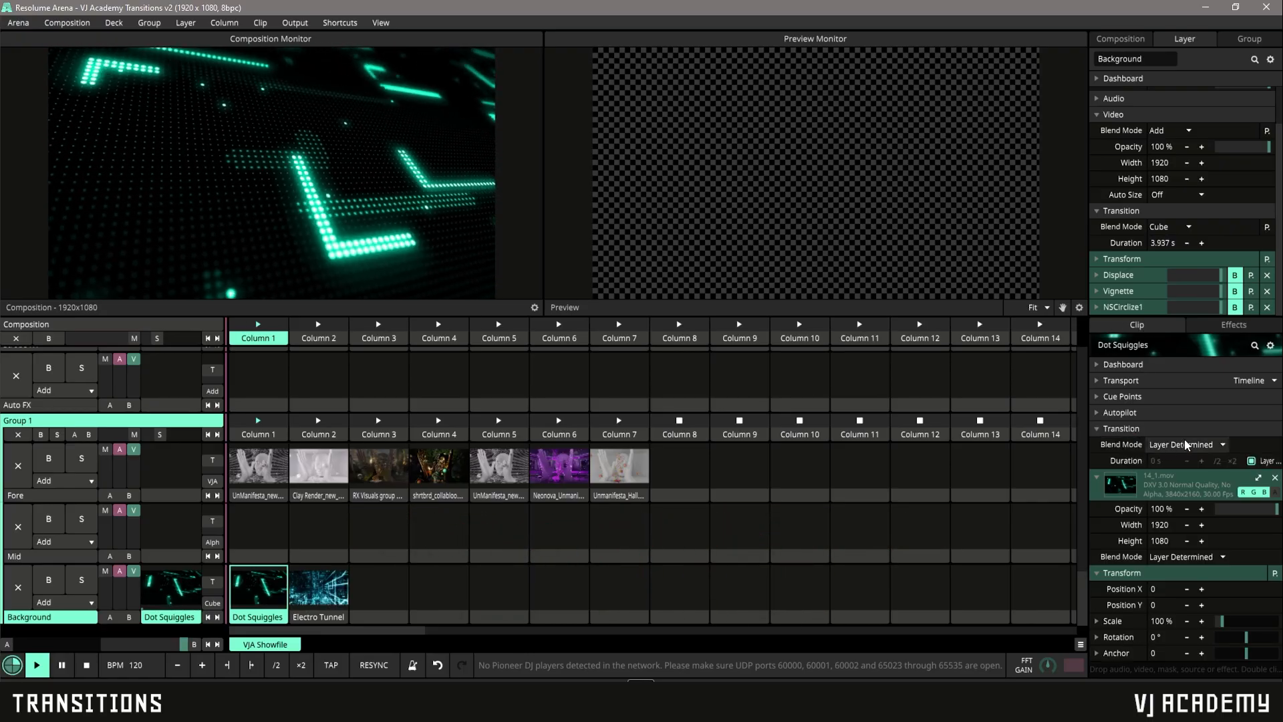
left_click(1186, 445)
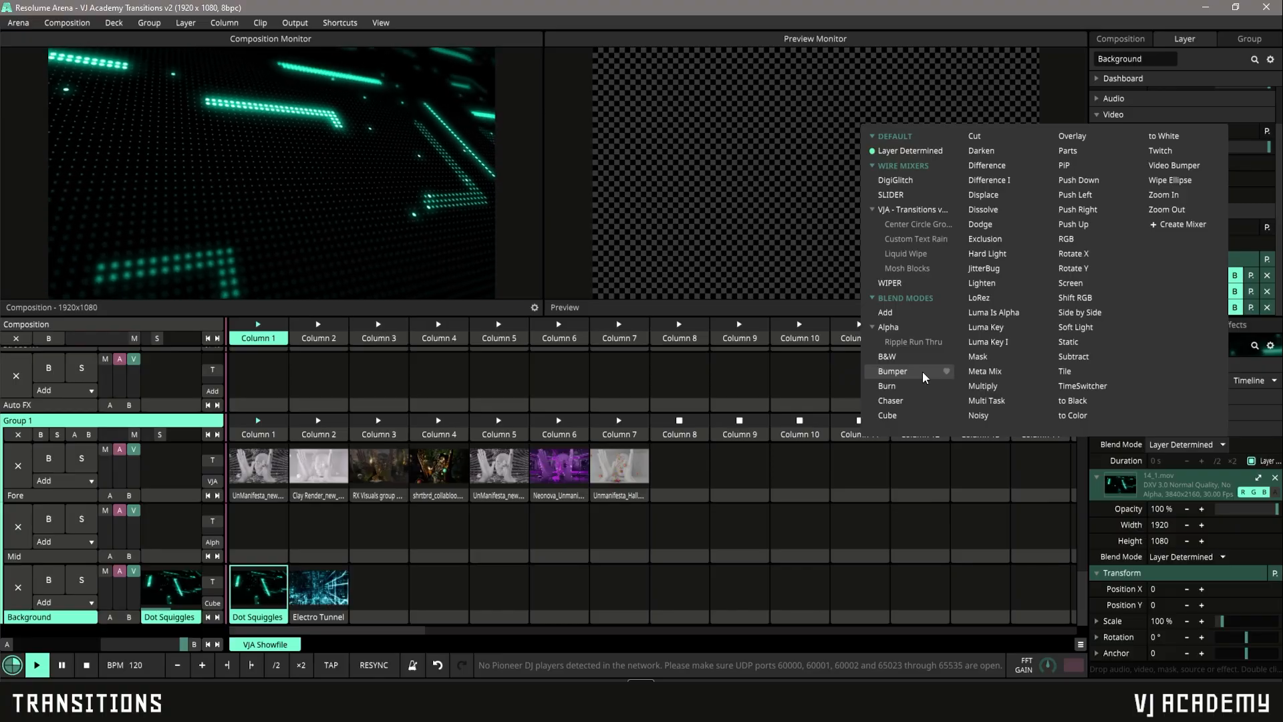
left_click(917, 210)
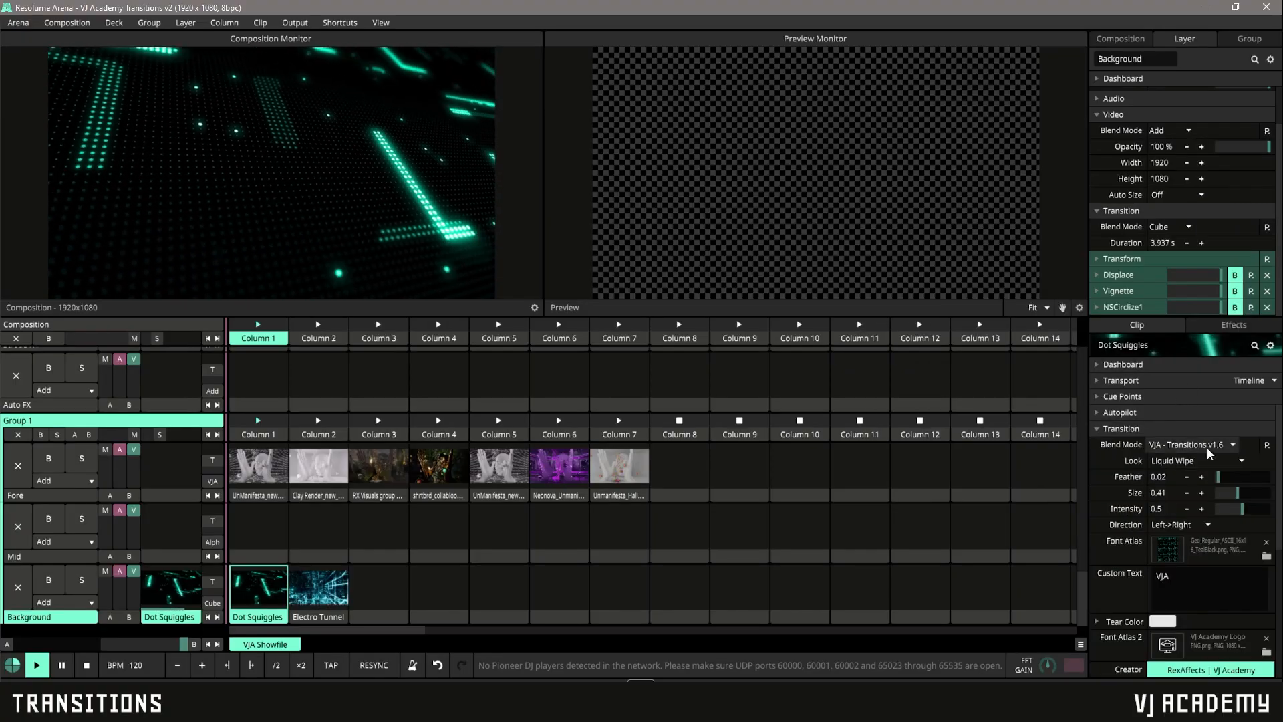
Set the look of the Dot Squiggles clip's transition to Logo Tear and remove its Font Atlas 2 image
scroll(1125, 509, "down", 2)
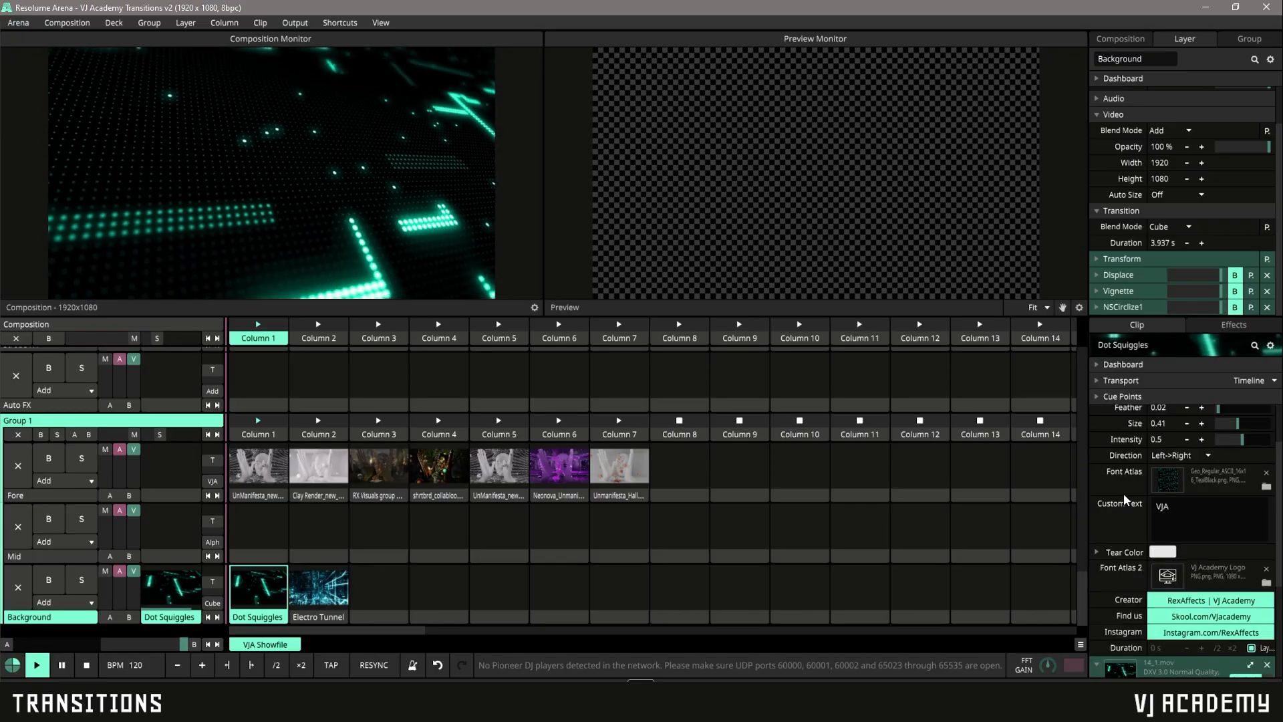
scroll(1122, 567, "up", 2)
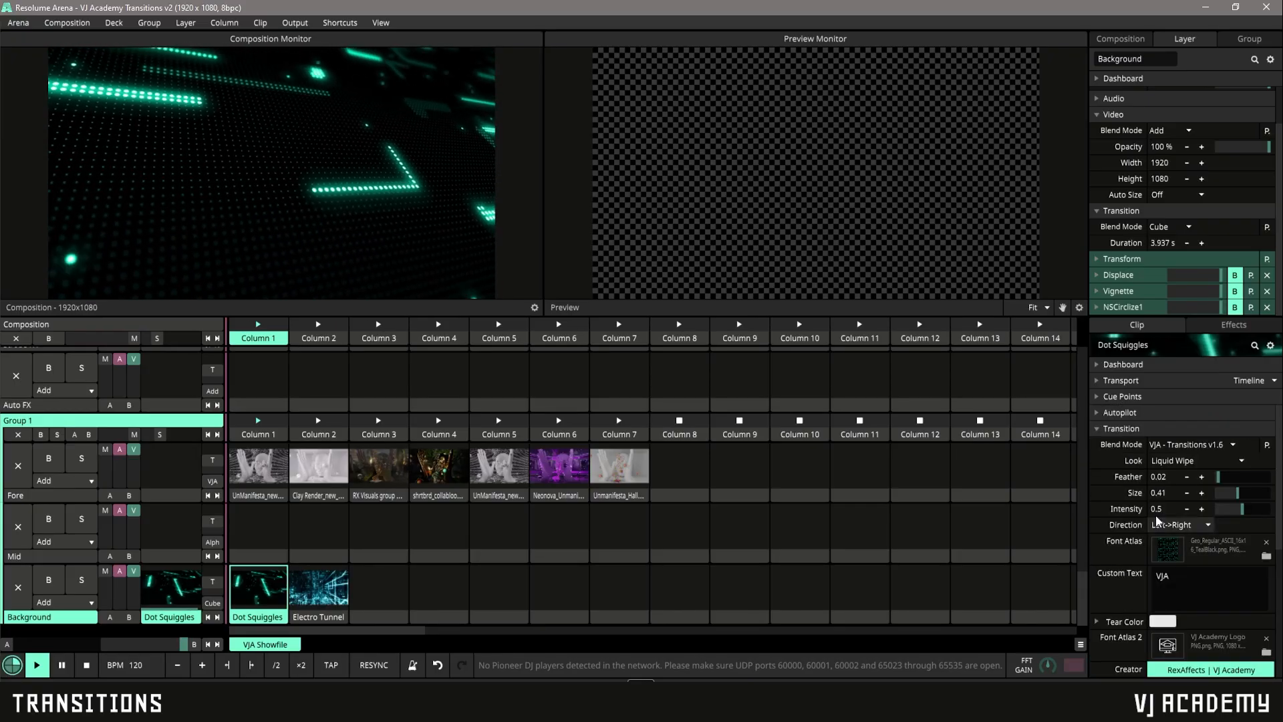
left_click(1172, 460)
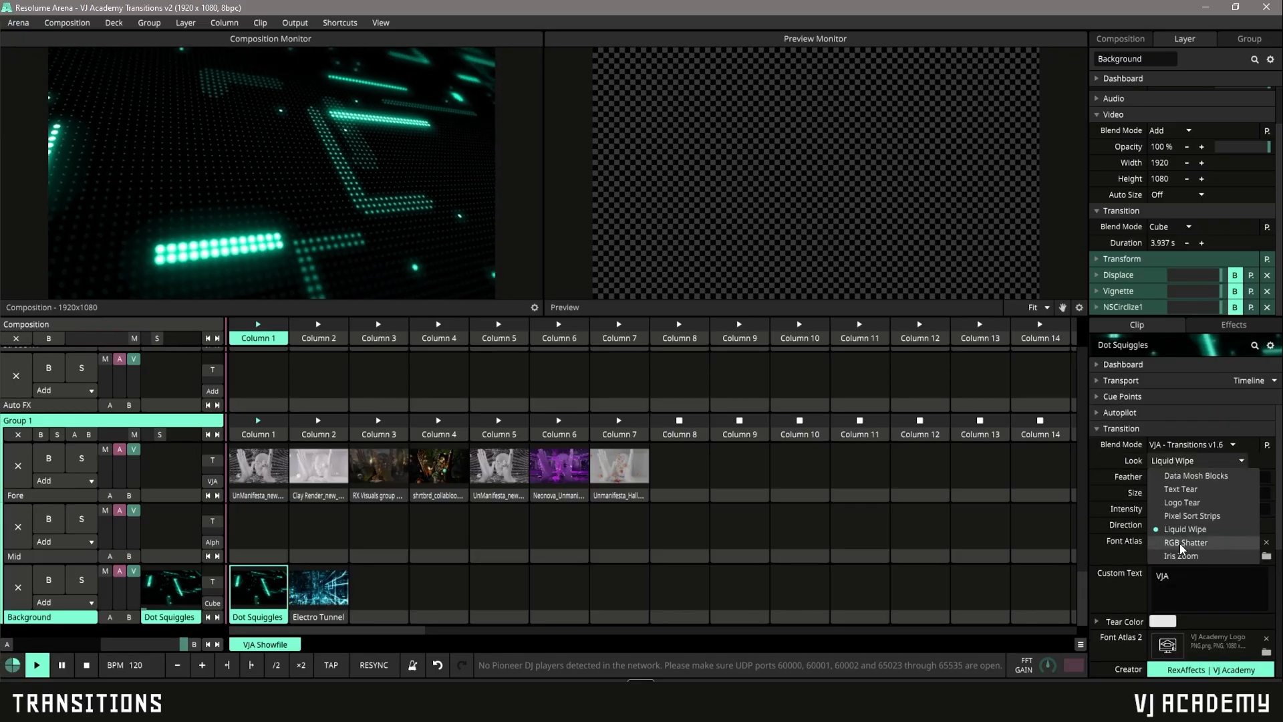
left_click(1177, 502)
scroll(1122, 525, "down", 2)
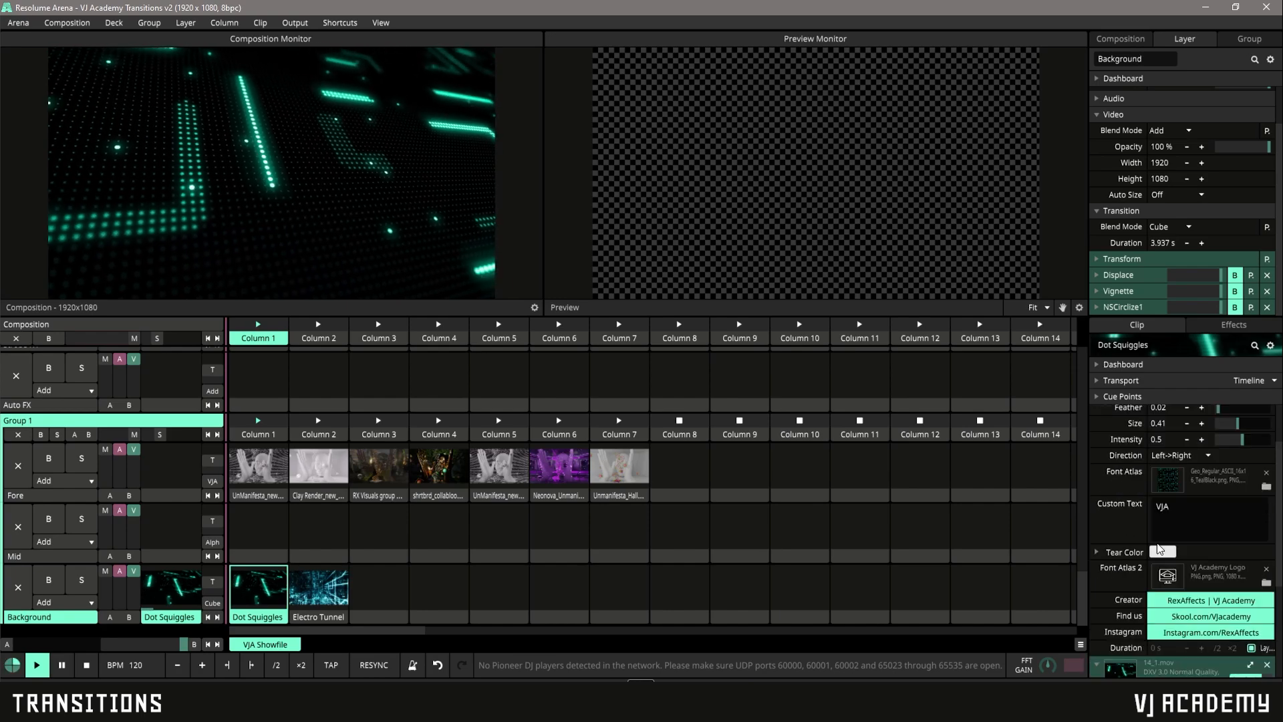
left_click(1265, 569)
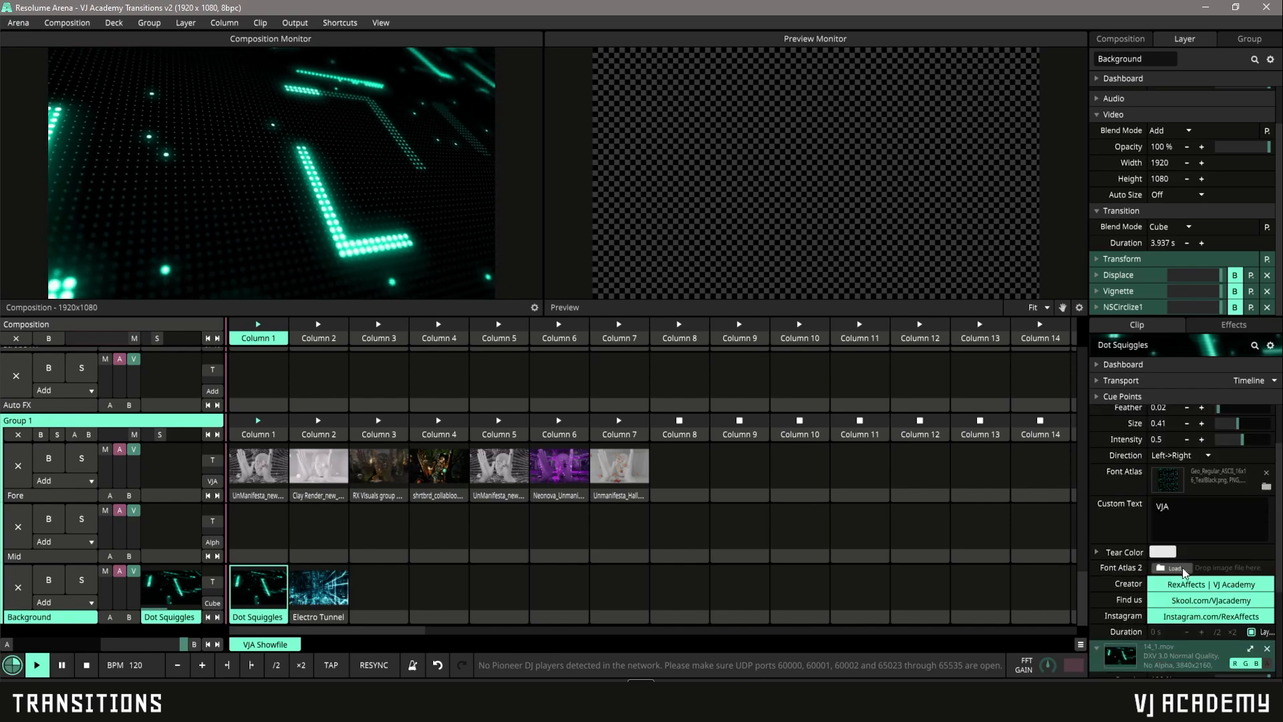
Undo the removal of the Font Atlas 2 image and alternate between Electro Tunnel and Dot Squiggles to preview their transitions
key("ctrl+z")
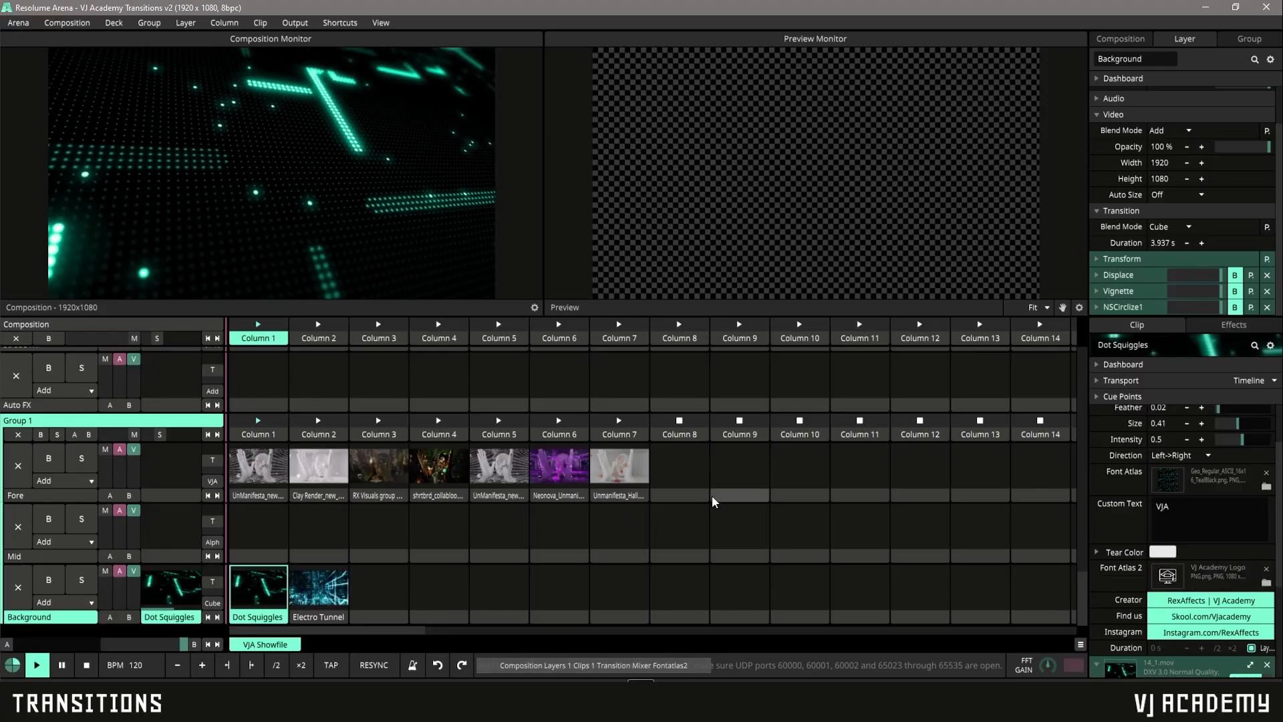
left_click(306, 587)
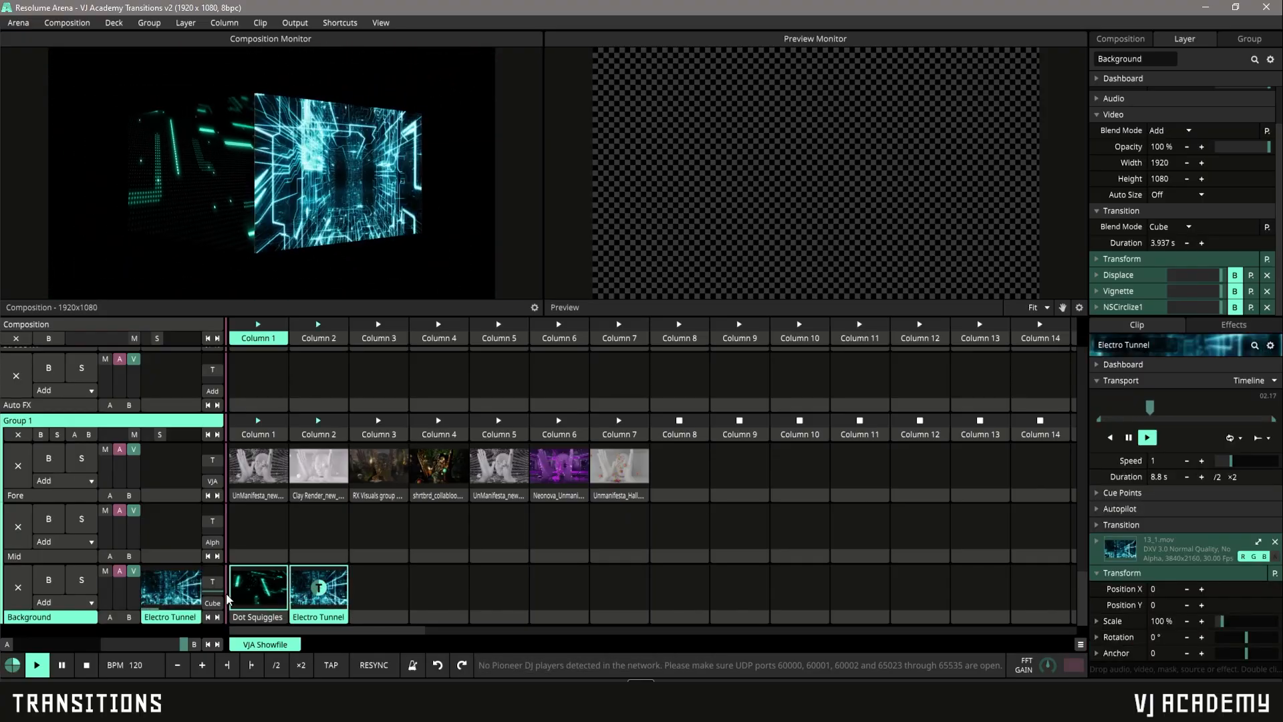
left_click(258, 588)
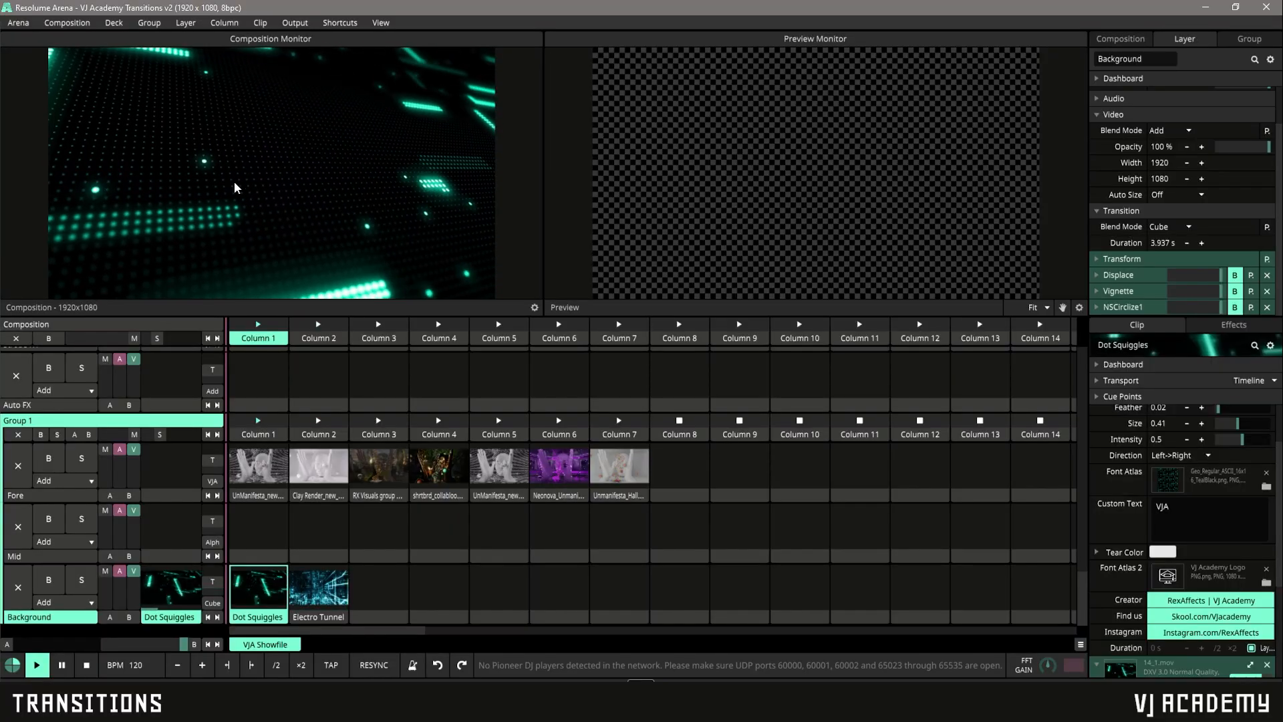
left_click(322, 586)
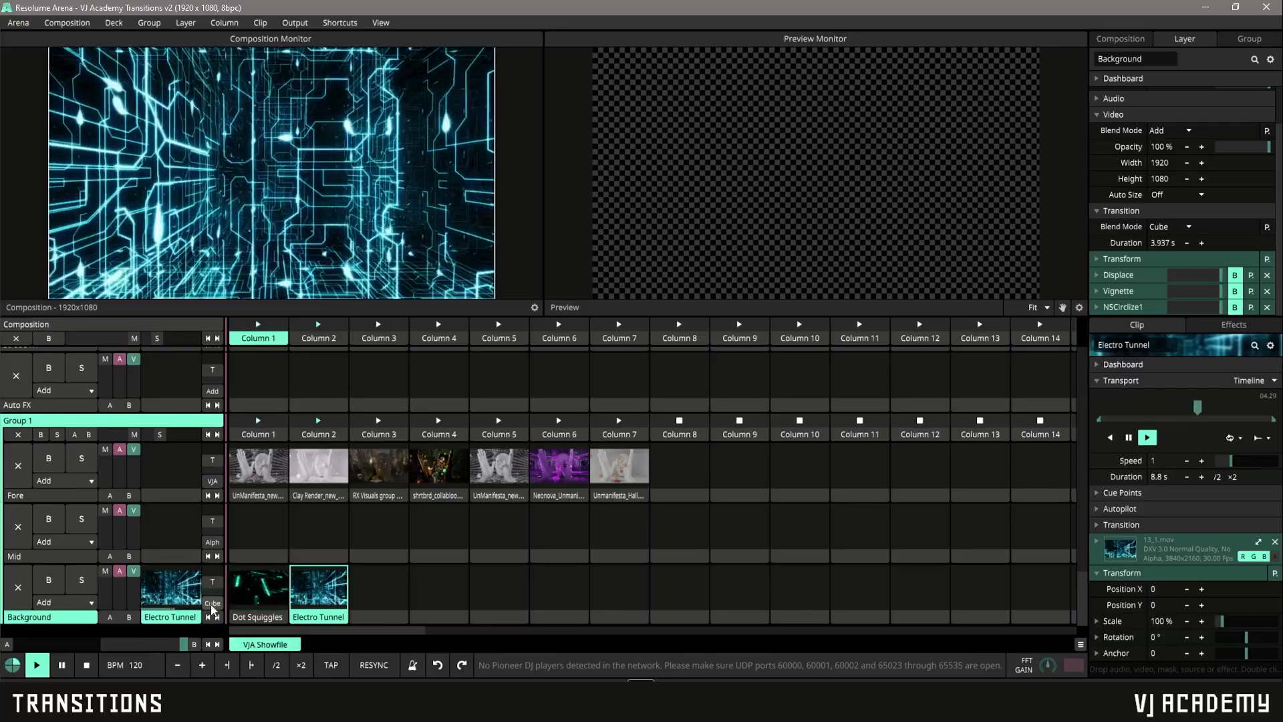
left_click(319, 586)
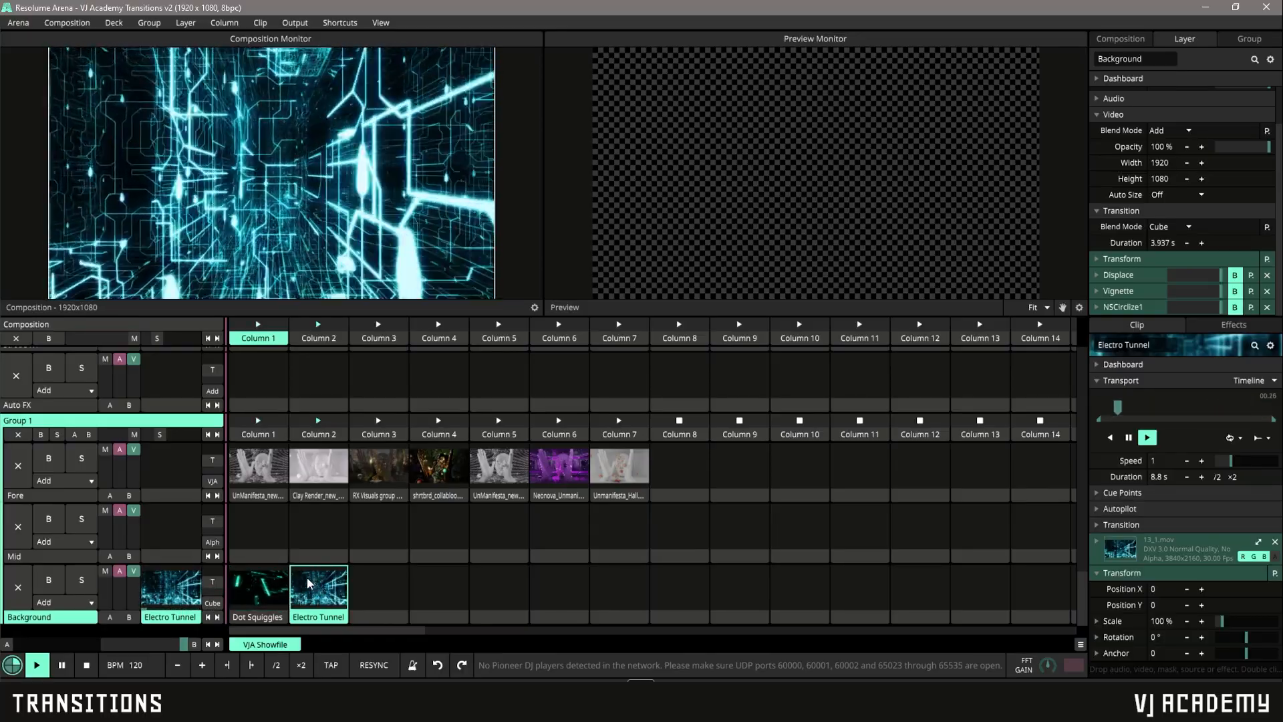
left_click(242, 595)
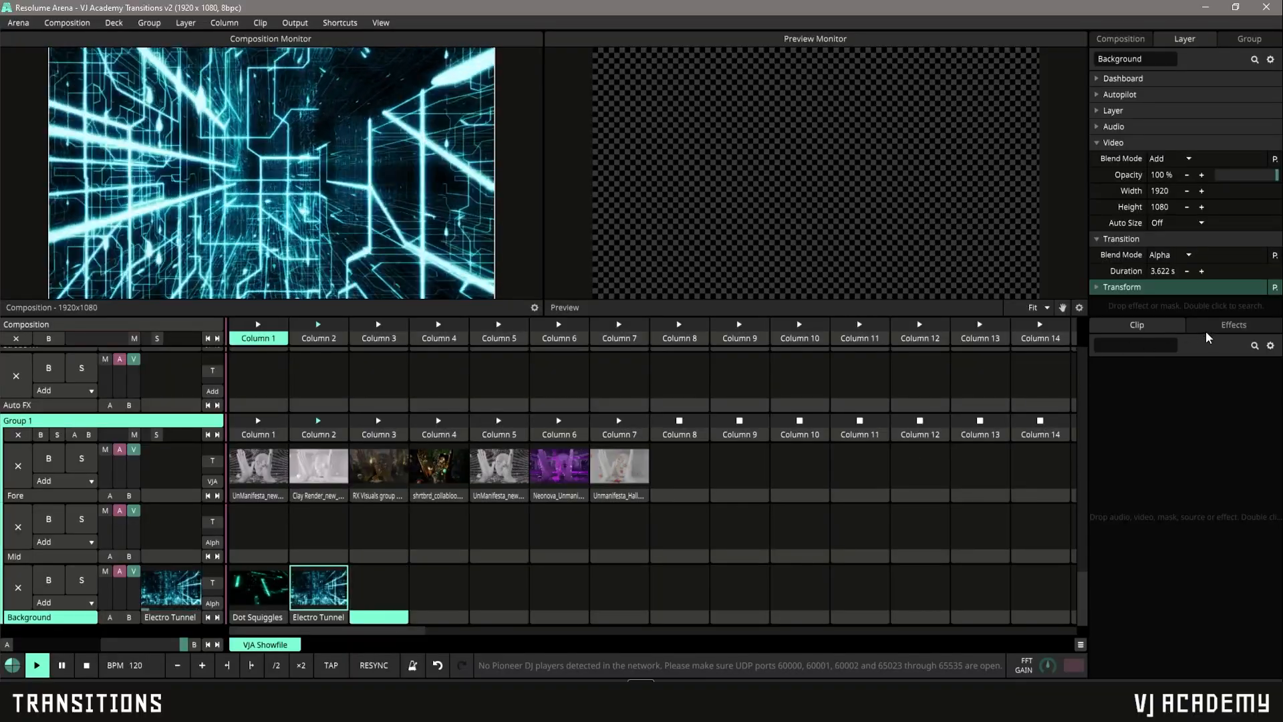
Add the Mirror Quad effect to the Background layer and drive its opacity with an inverted Transition Phase
left_click(1225, 330)
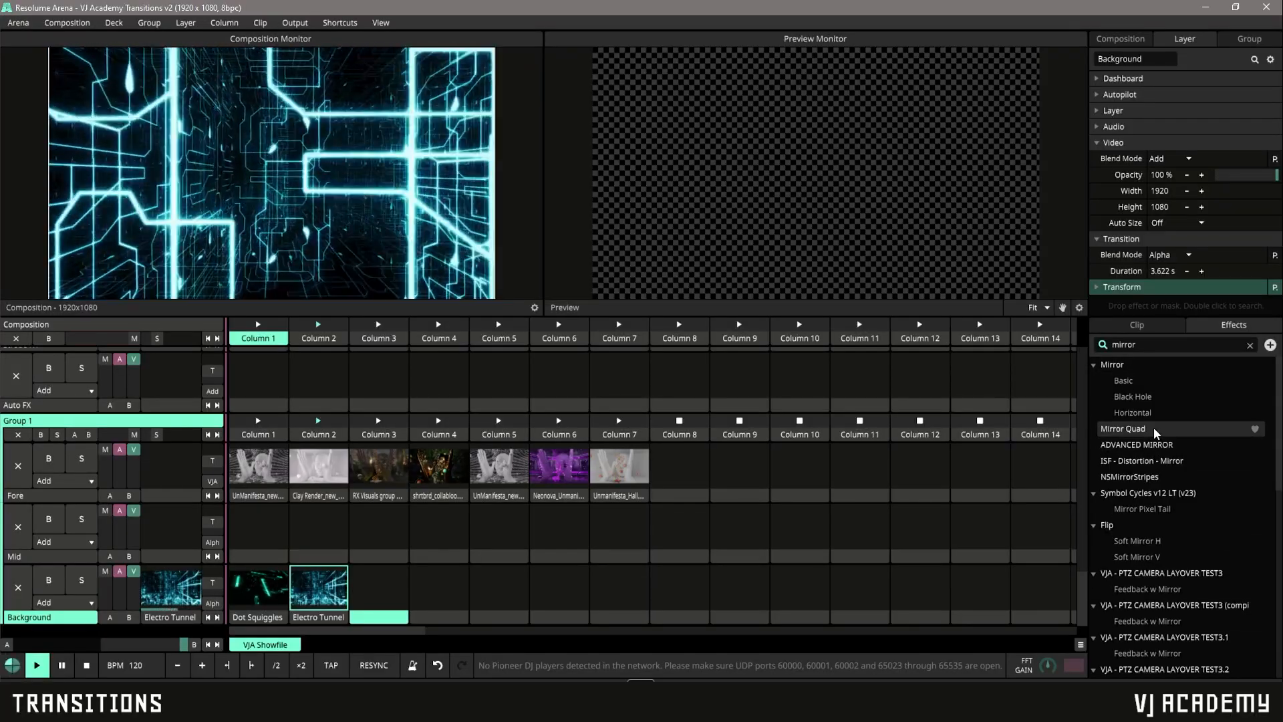
left_click_drag(1153, 427, 1197, 87)
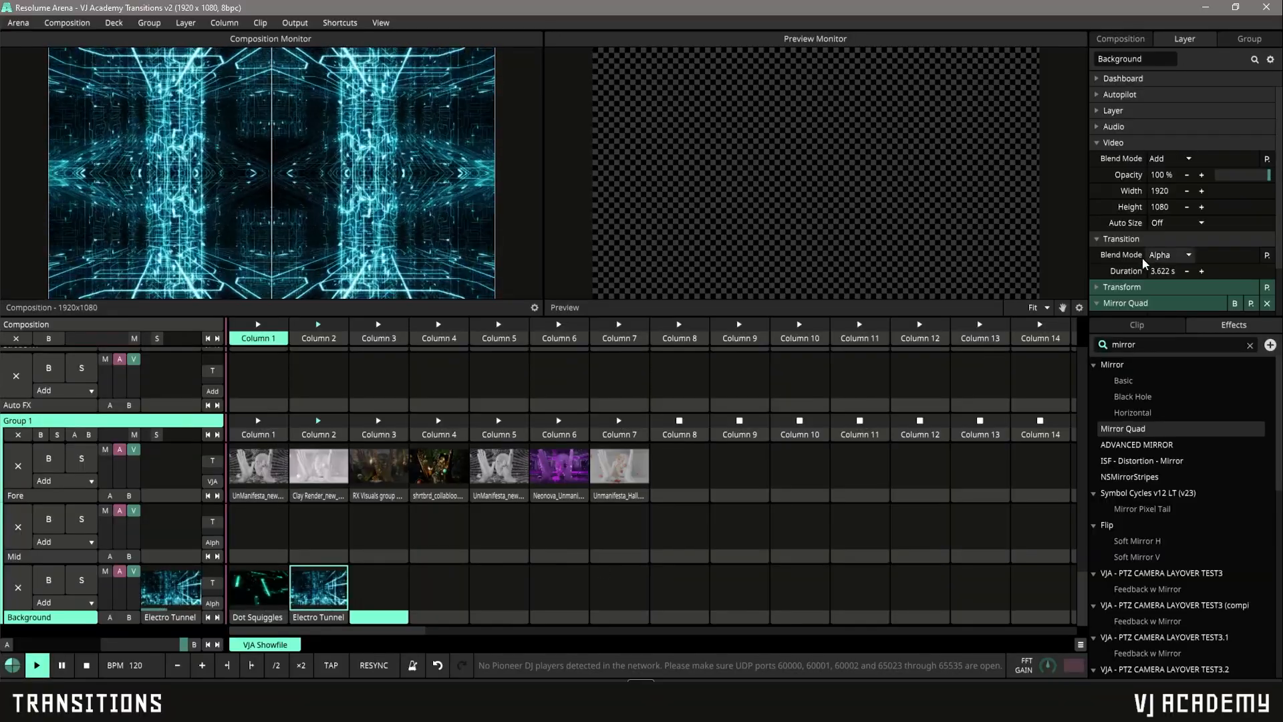
scroll(1143, 246, "down", 3)
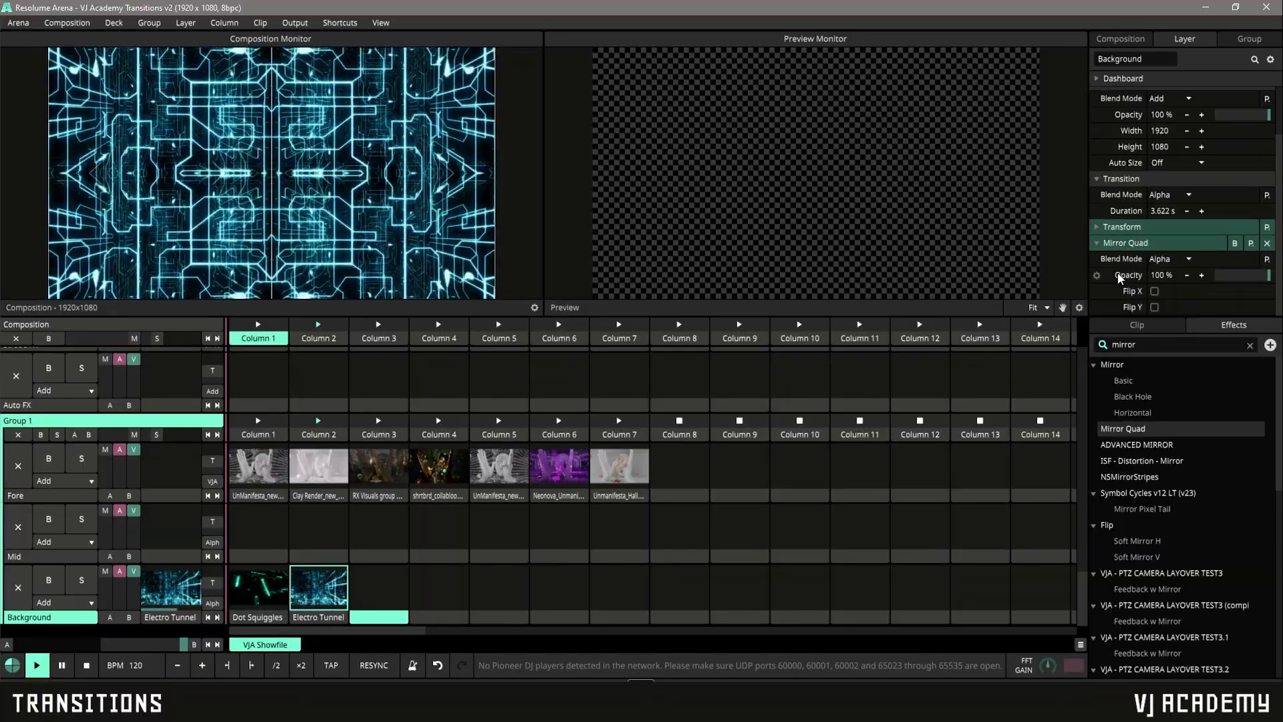
left_click(1096, 275)
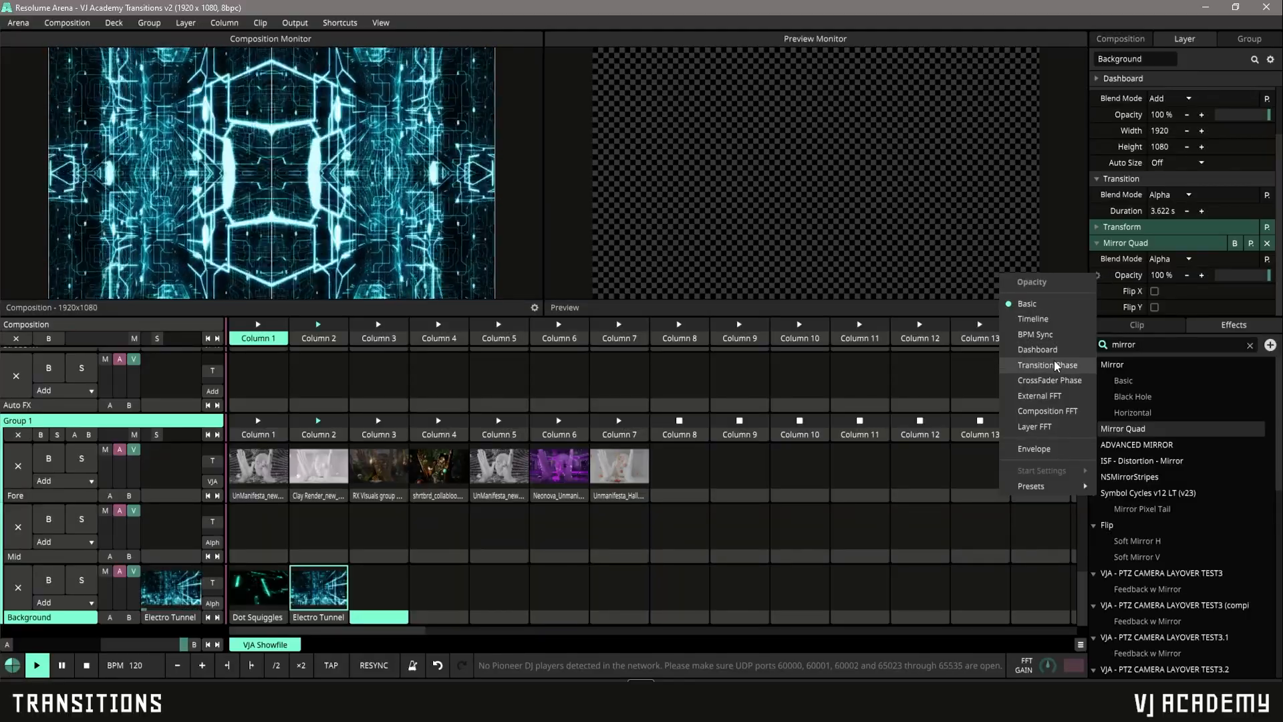
left_click(1074, 367)
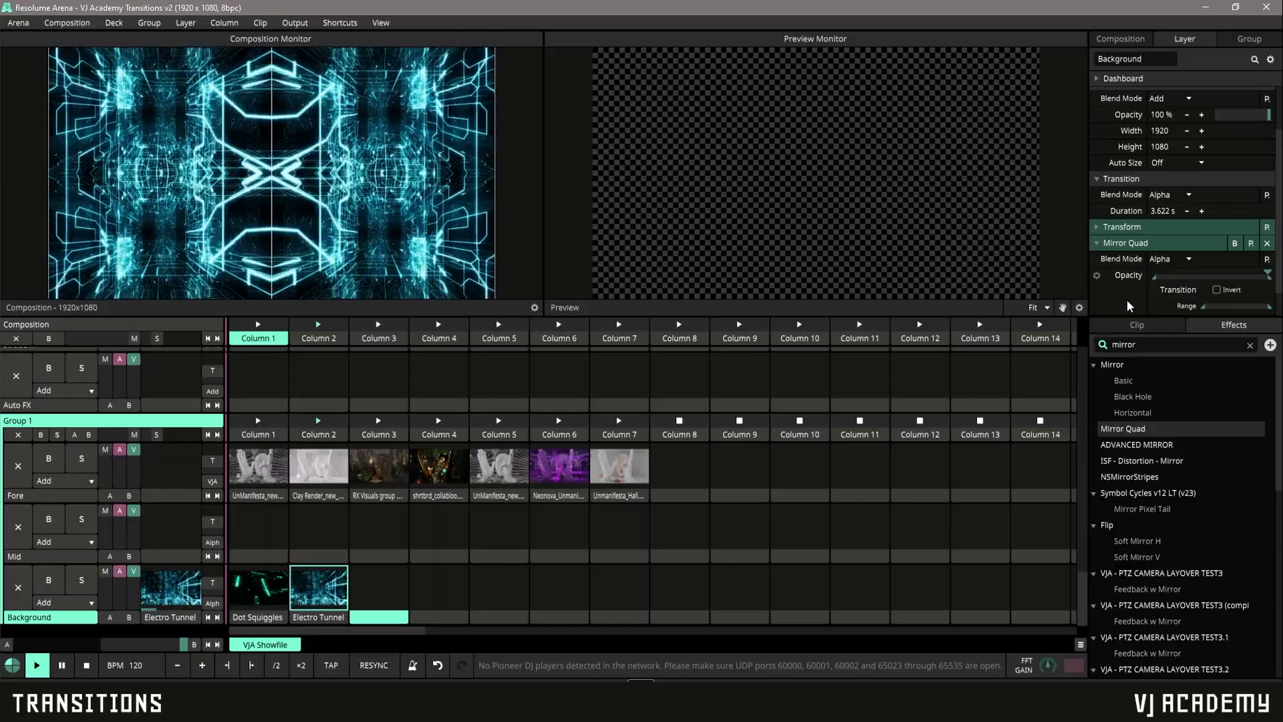
scroll(1122, 274, "down", 1)
Alternate between Dot Squiggles and Electro Tunnel to preview Mirror Quad during the Background layer's transition
left_click(257, 592)
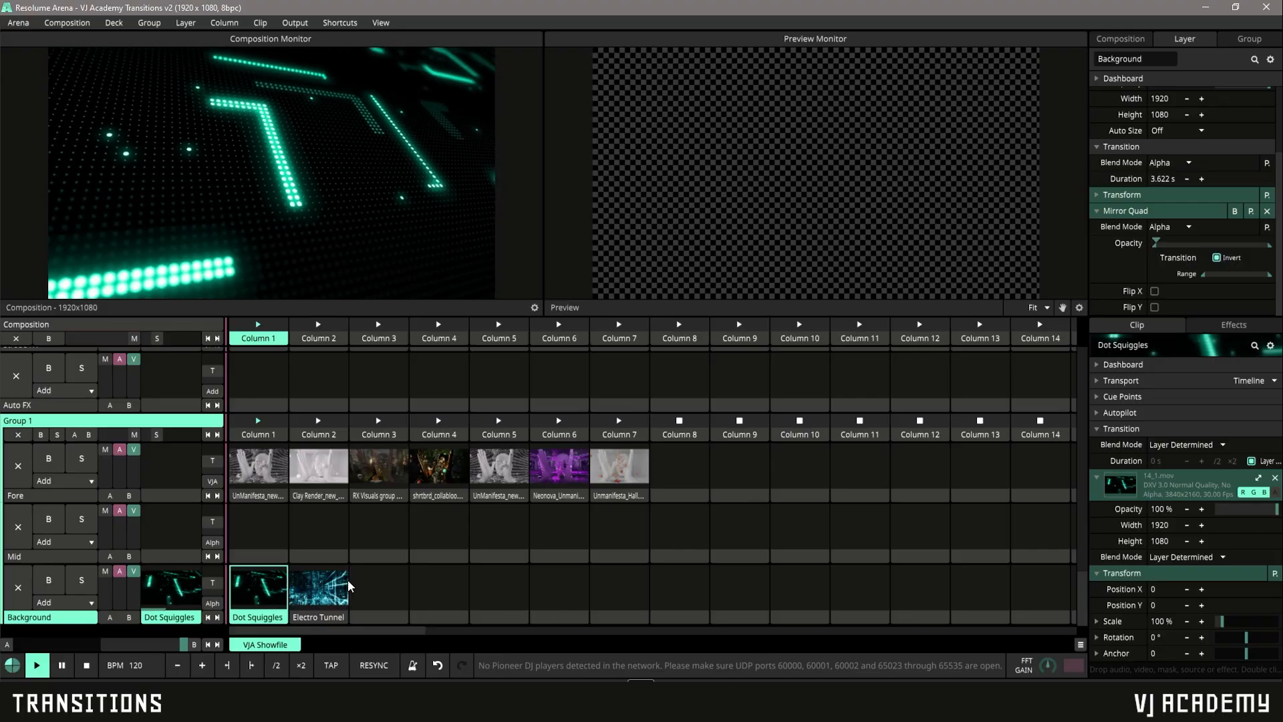
left_click(319, 591)
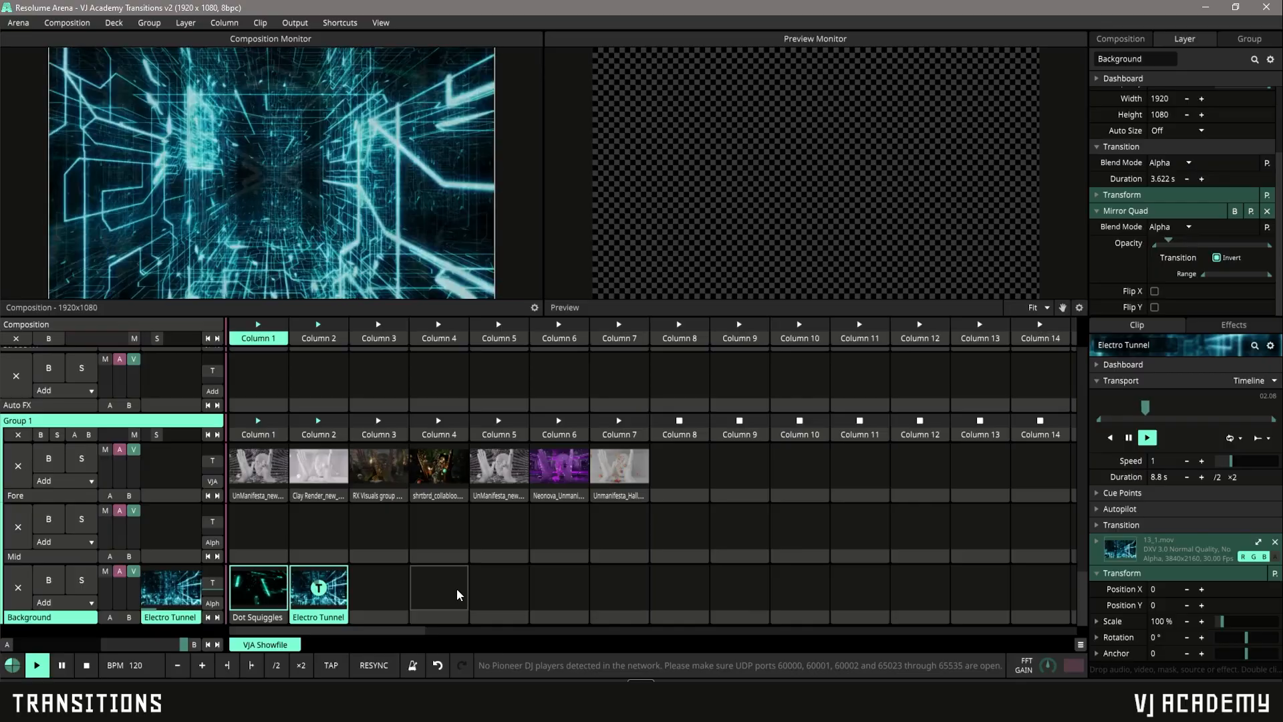
left_click(281, 598)
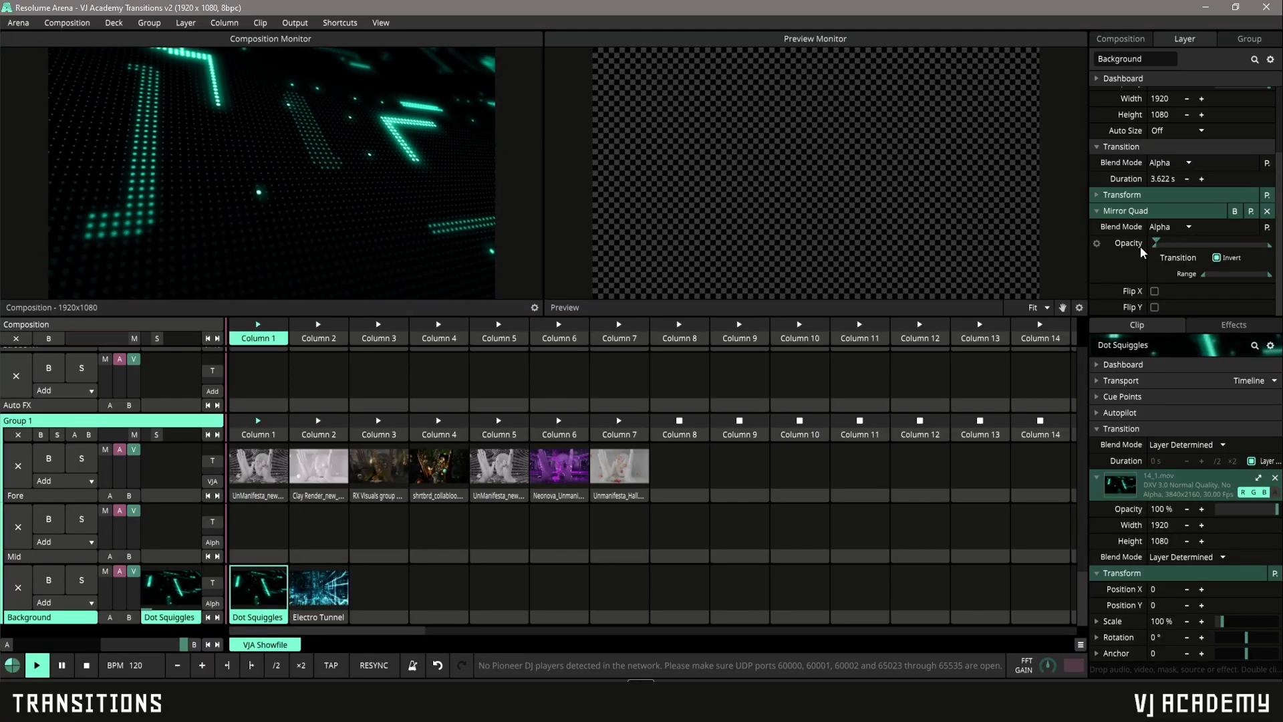
Add an envelope to Mirror Quad's opacity that rises from zero, holds at full through the middle third and returns to zero, and preview it
left_click(1097, 243)
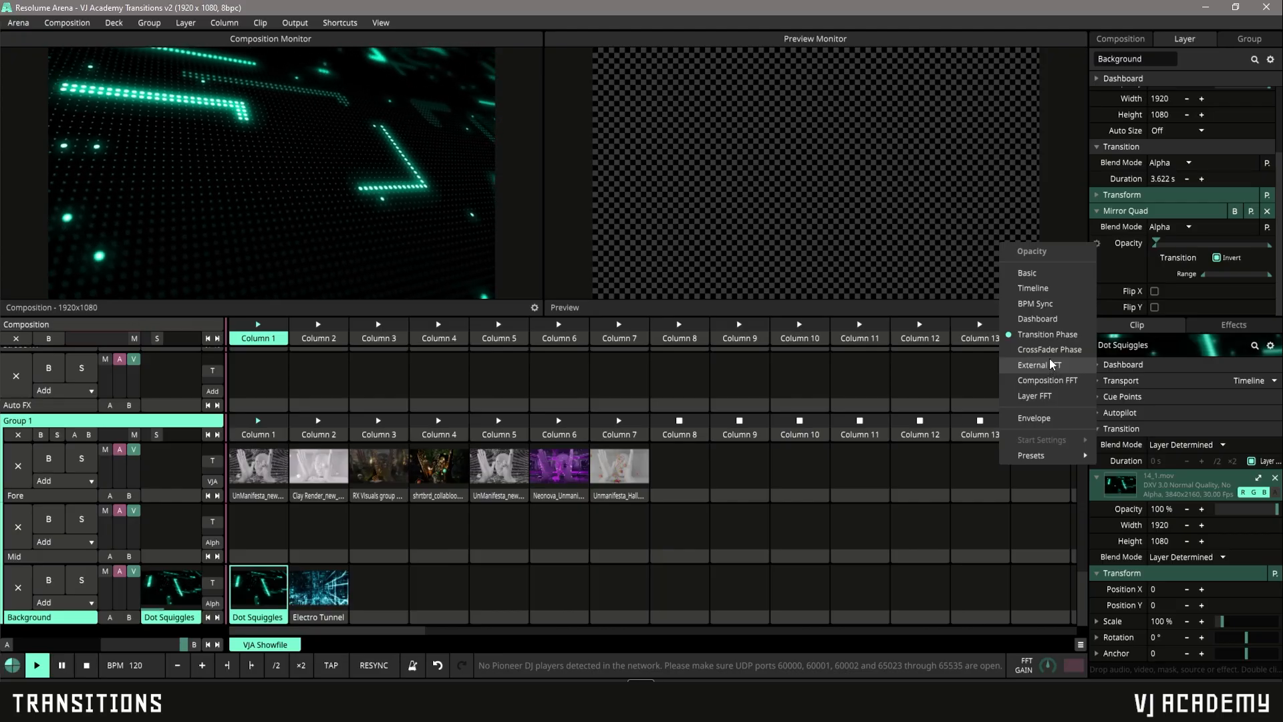
left_click(1048, 417)
scroll(1135, 267, "down", 3)
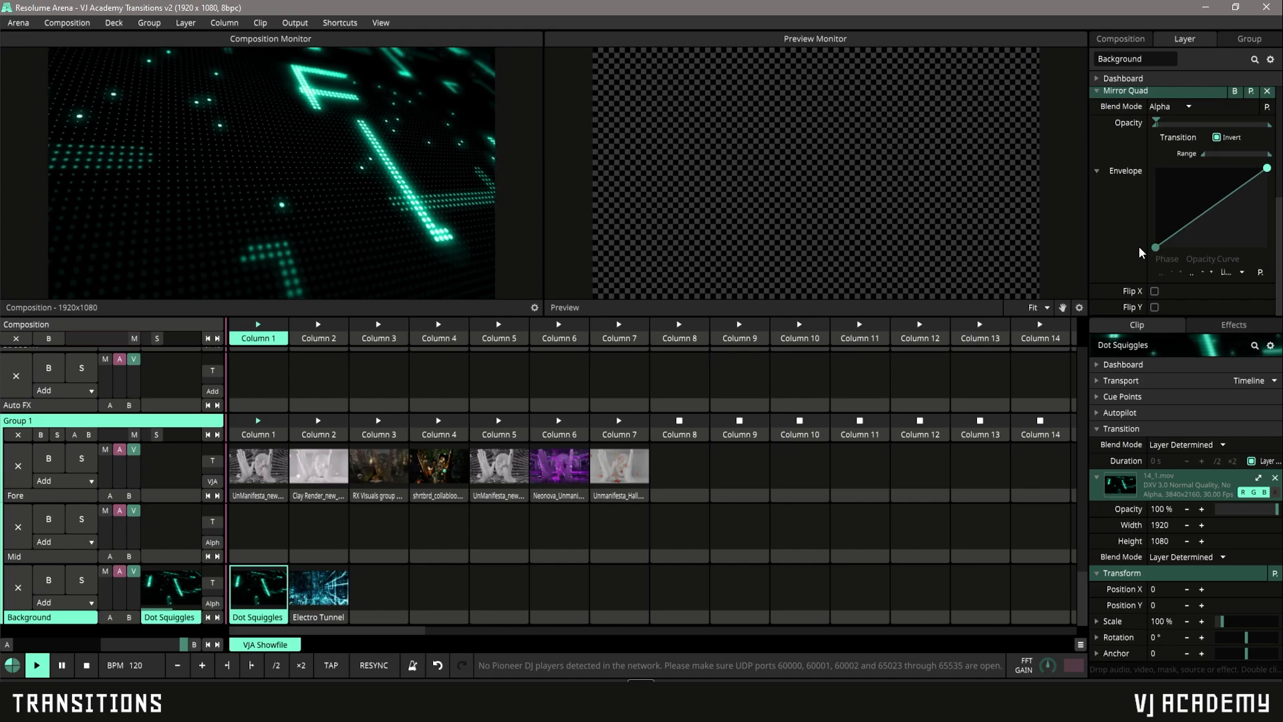
left_click_drag(1267, 169, 1266, 247)
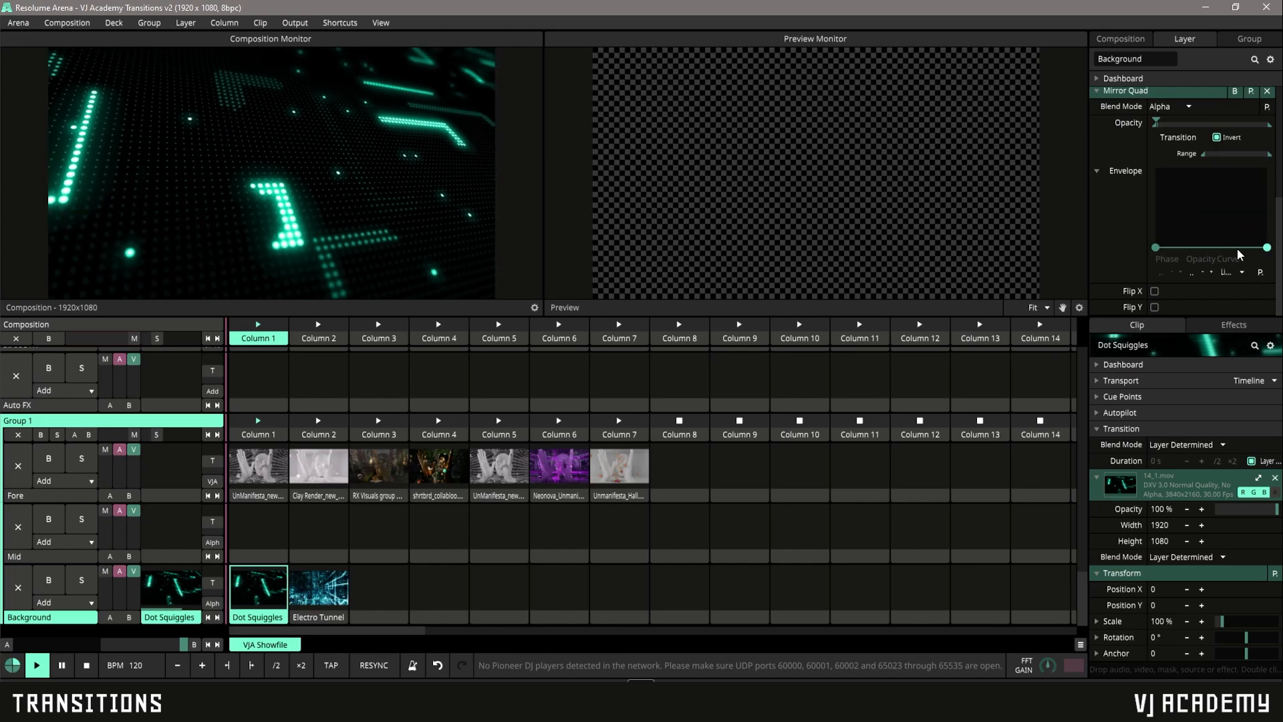
left_click(1237, 244)
left_click_drag(1236, 245, 1228, 167)
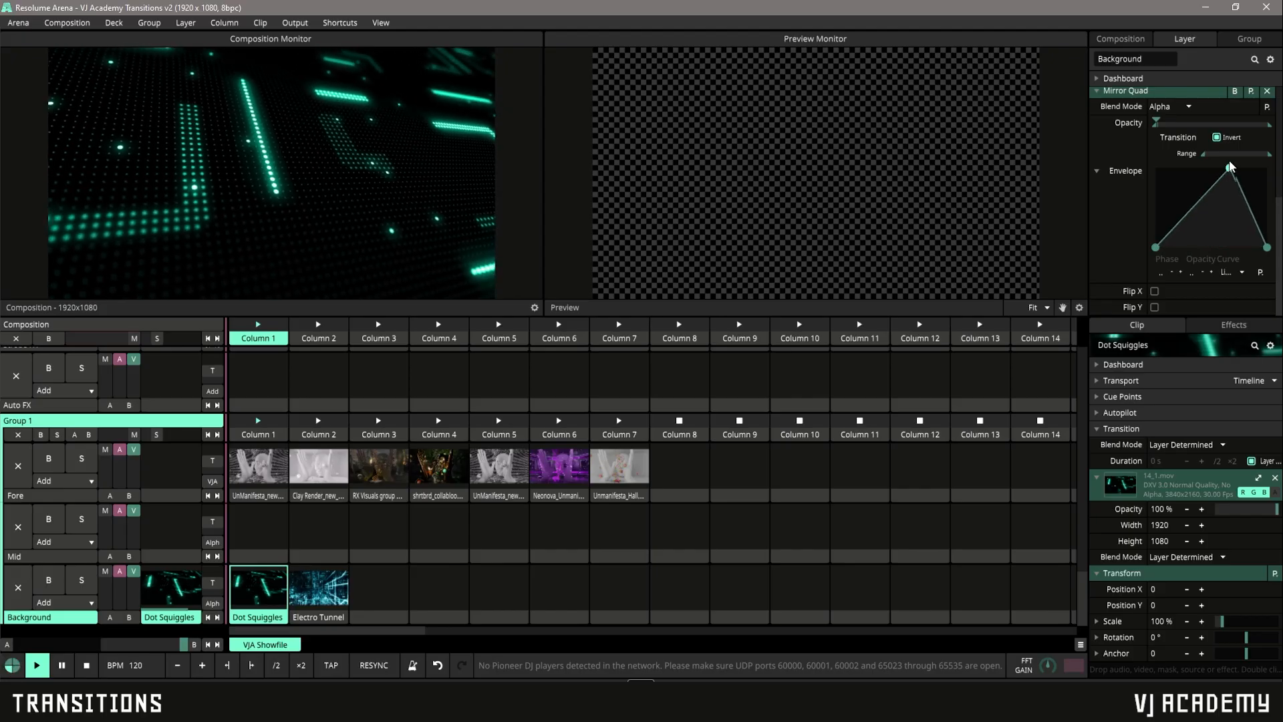
left_click(1187, 212)
left_click_drag(1187, 212, 1236, 171)
left_click(319, 591)
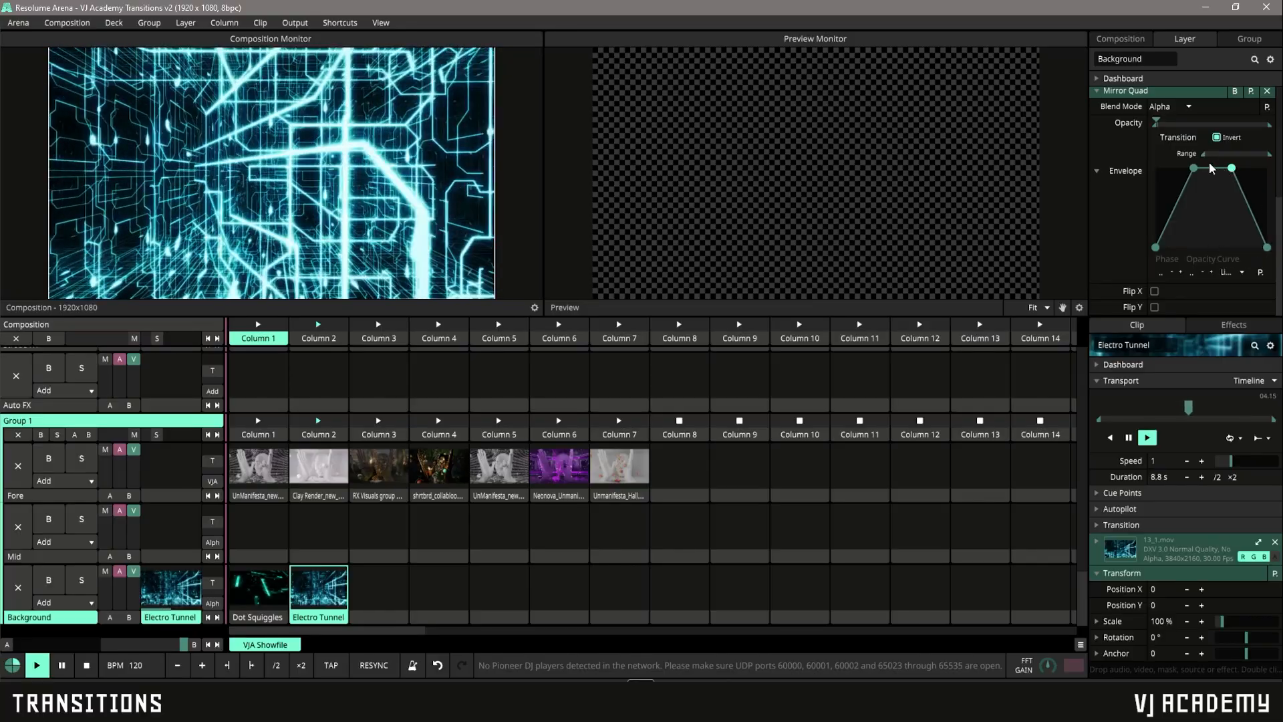
left_click(258, 586)
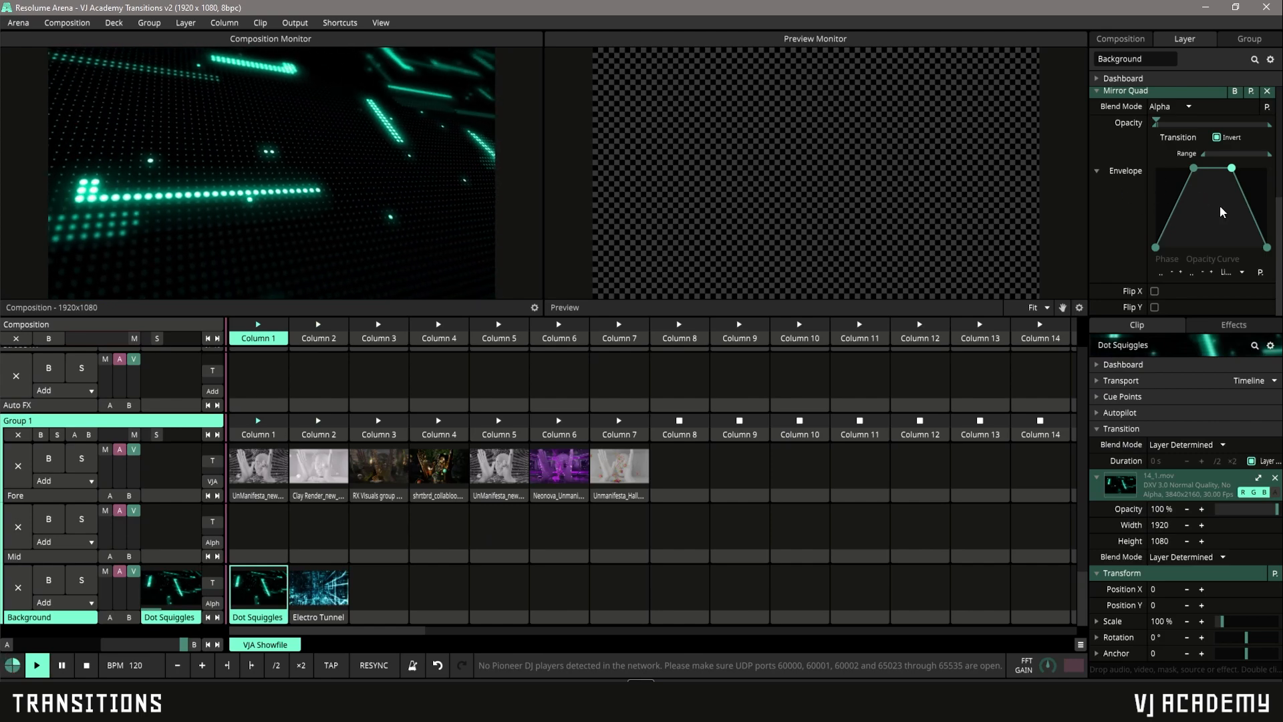
Look over the presets for Mirror Quad's opacity envelope and clear the effects search to view the full effects list
left_click(1260, 273)
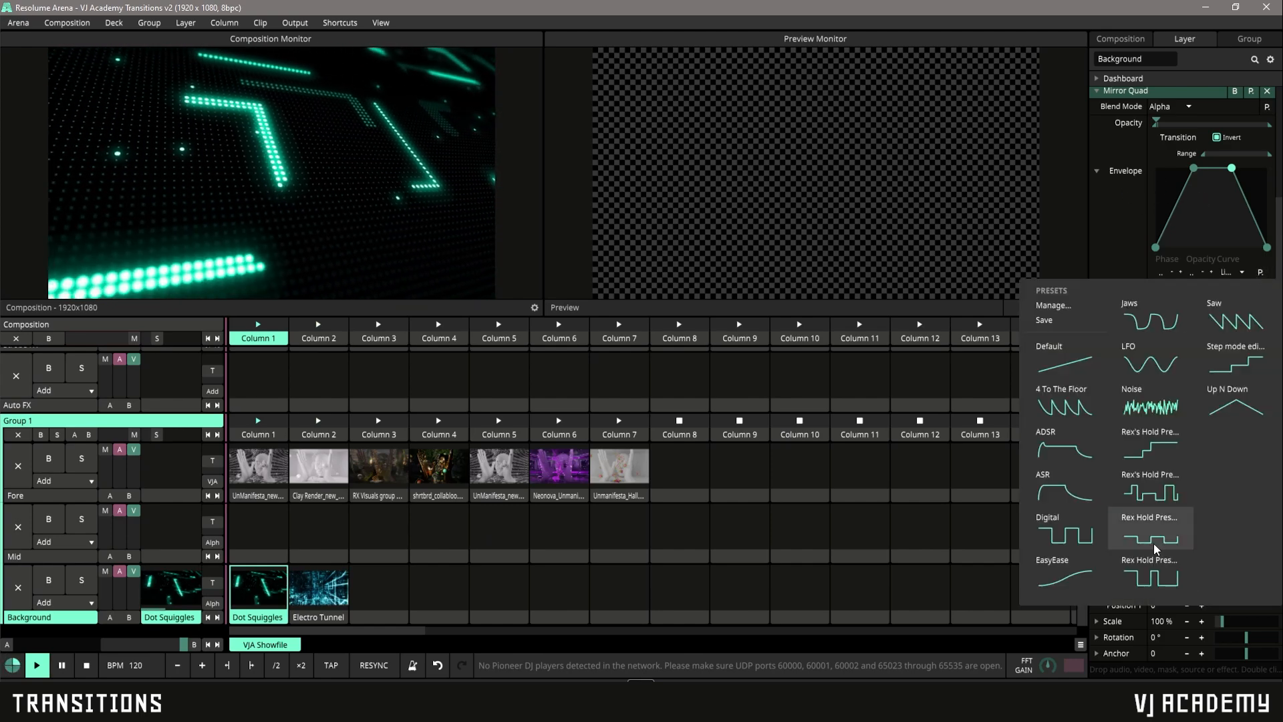
left_click(1232, 204)
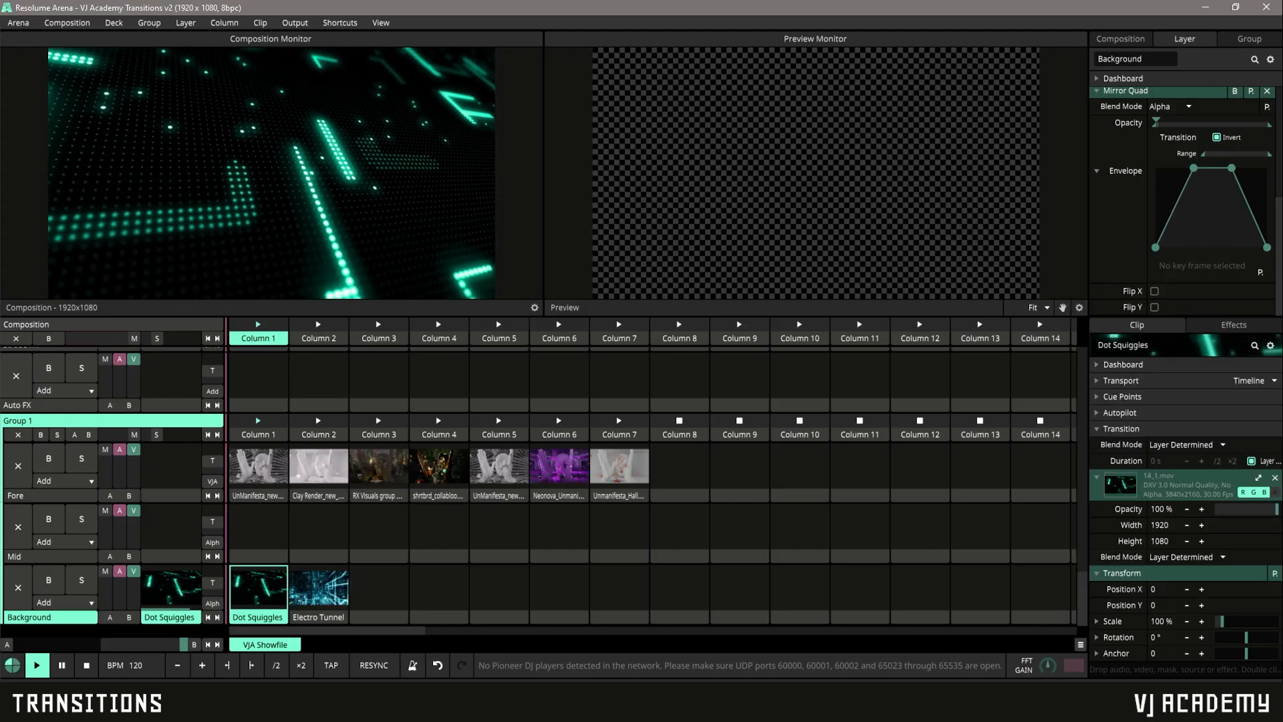
left_click(1233, 325)
left_click(1249, 345)
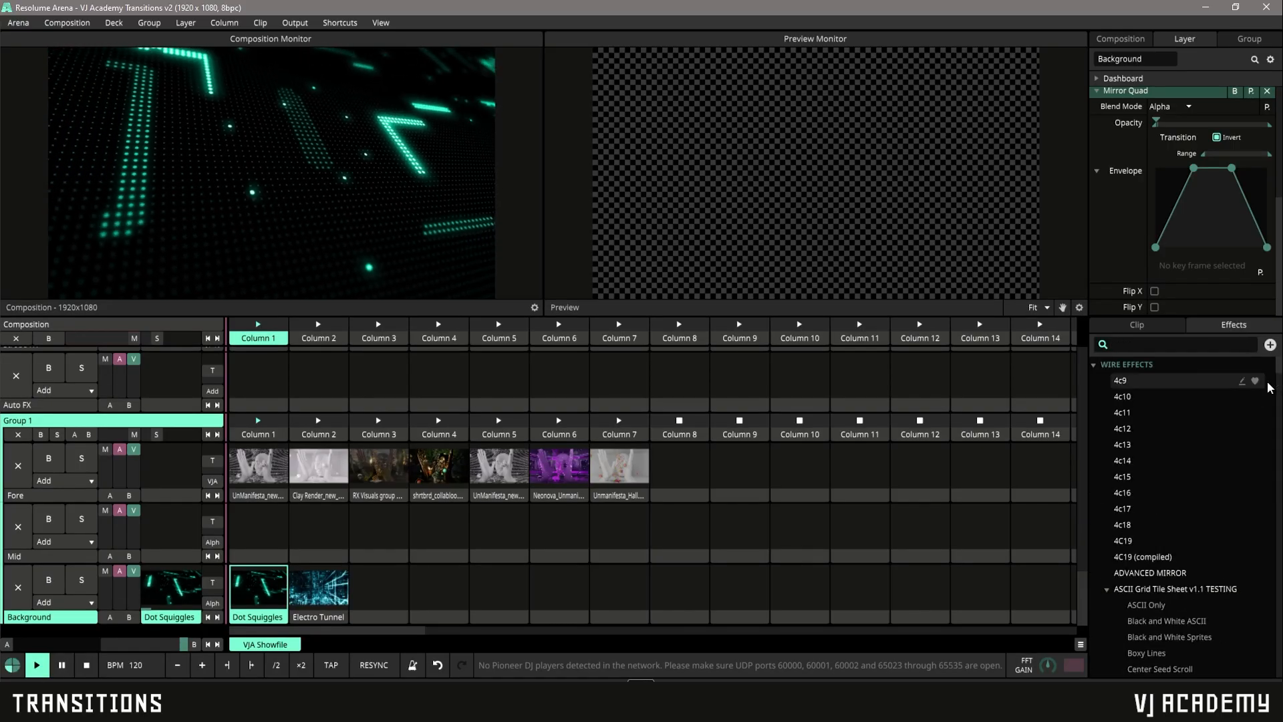
mouse_move(1278, 371)
left_mouse_down()
mouse_move(1281, 622)
mouse_move(1281, 370)
left_mouse_up()
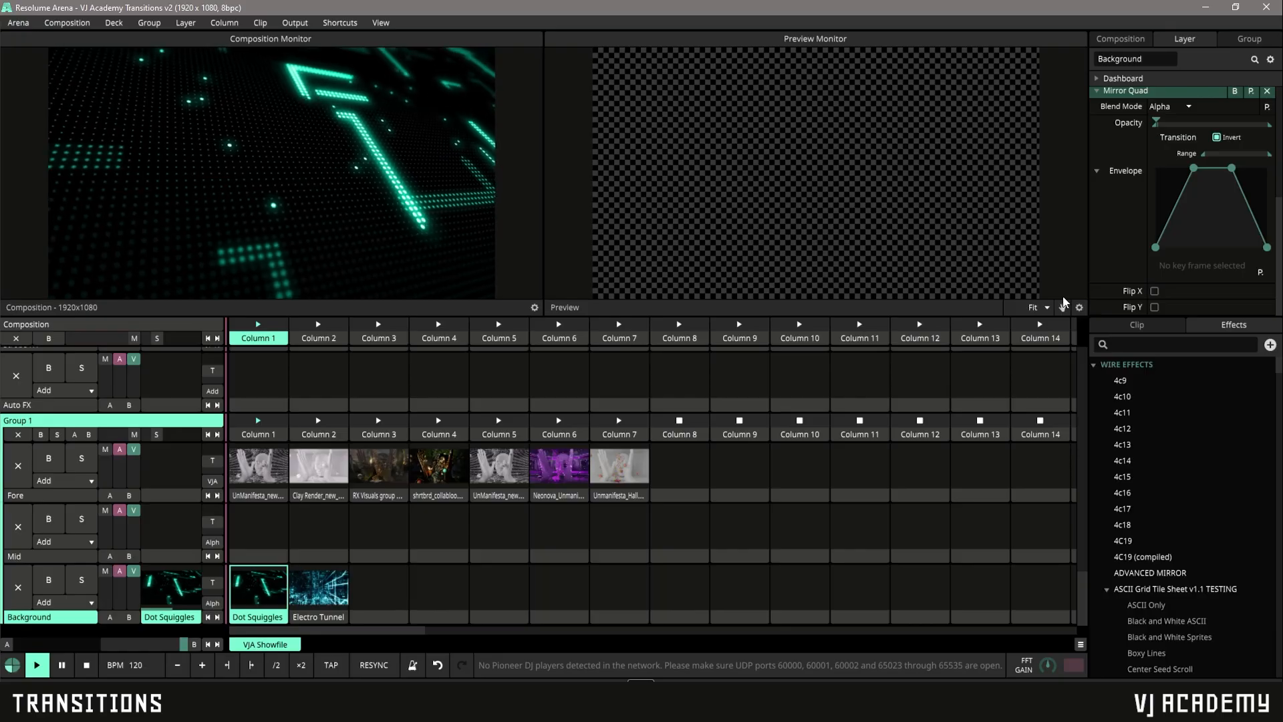
Set the Background layer's transition blend mode to Displace and preview it by triggering Electro Tunnel and Dot Squiggles
left_click(261, 598)
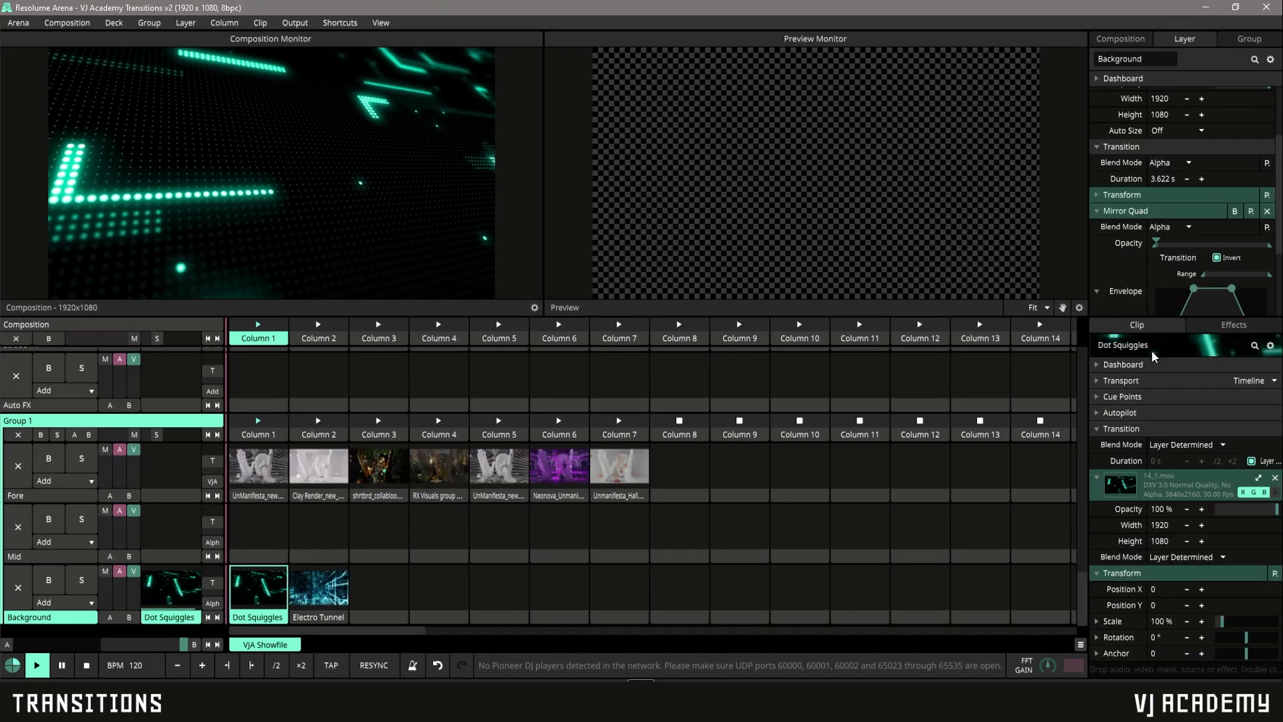
scroll(1121, 210, "down", 3)
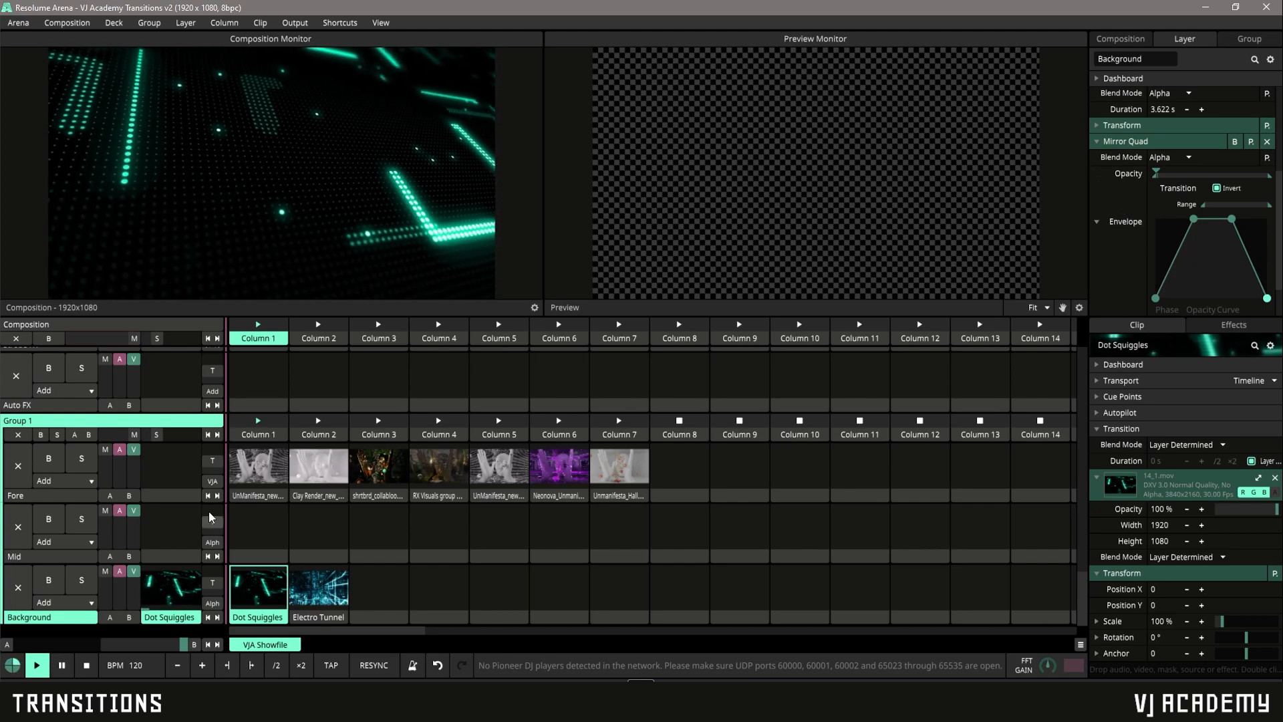
left_click(214, 605)
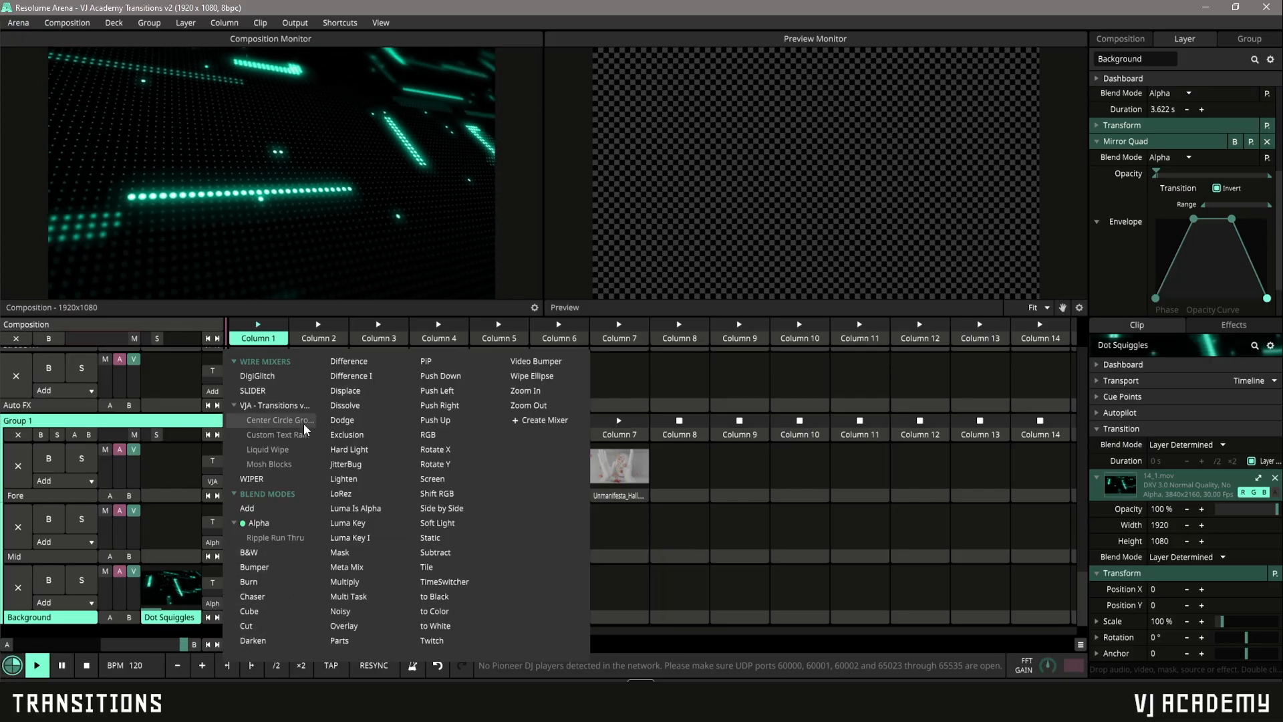
left_click(371, 391)
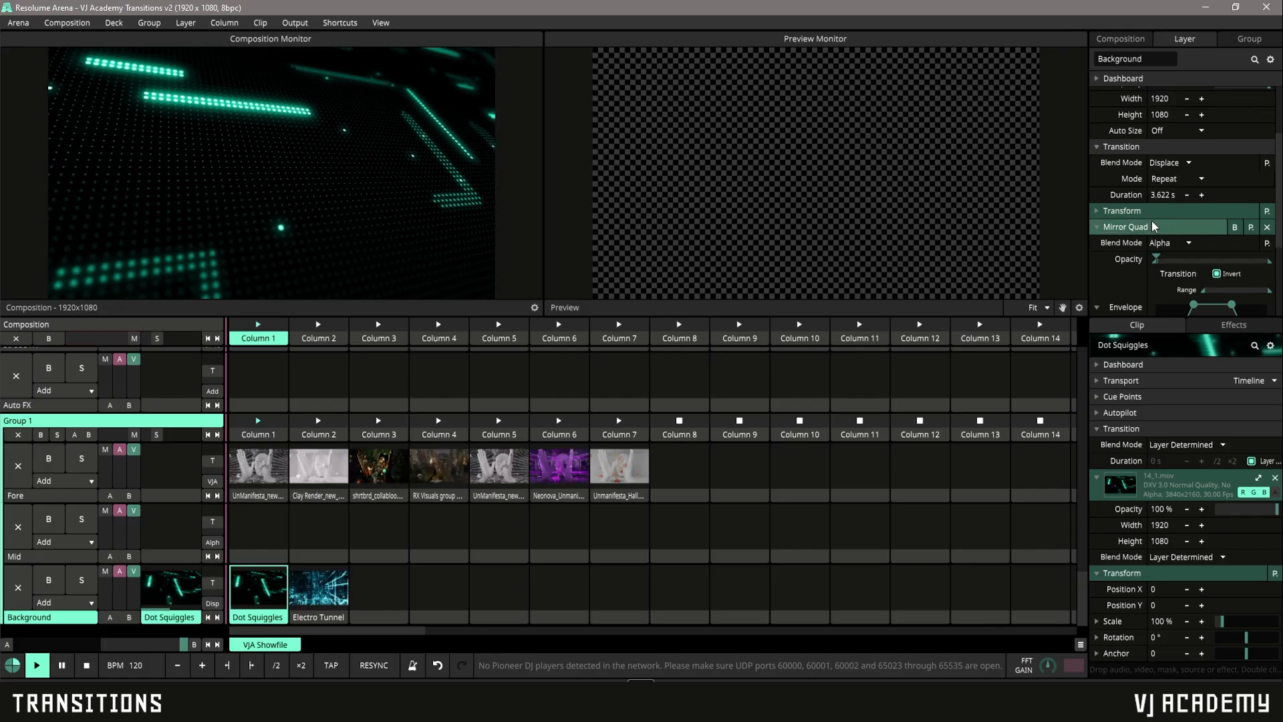
left_click(322, 597)
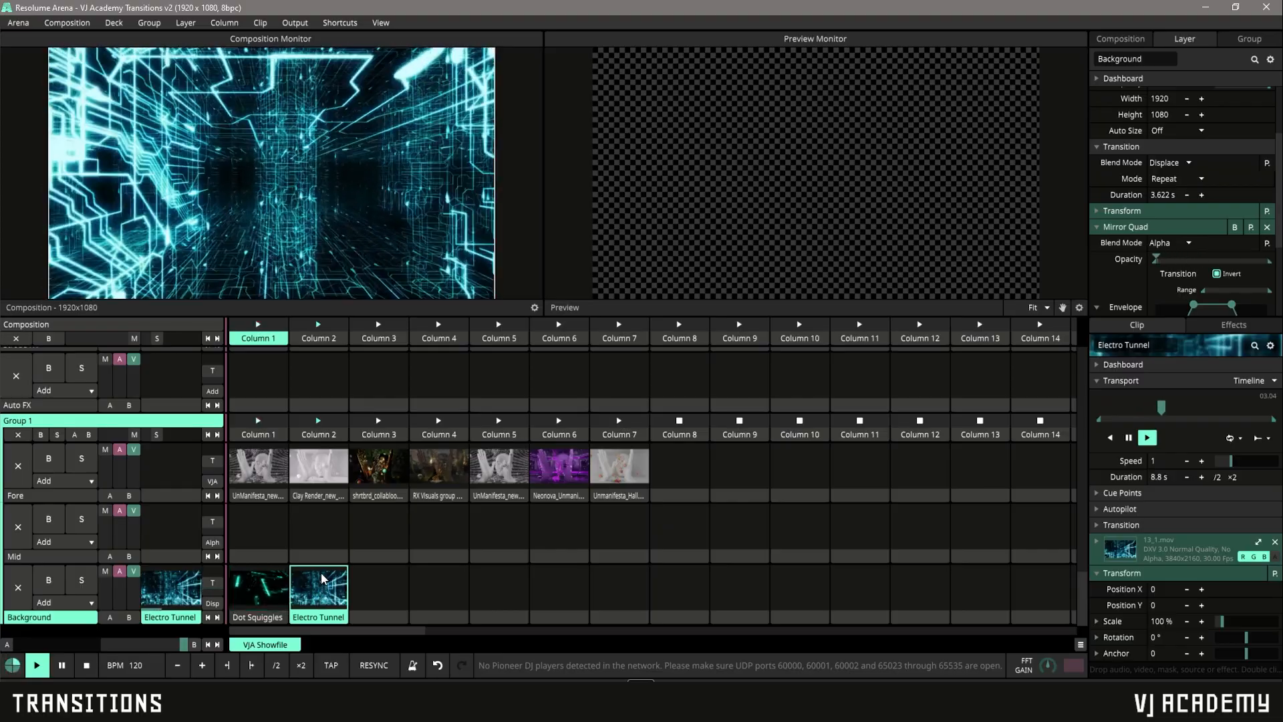
left_click(261, 591)
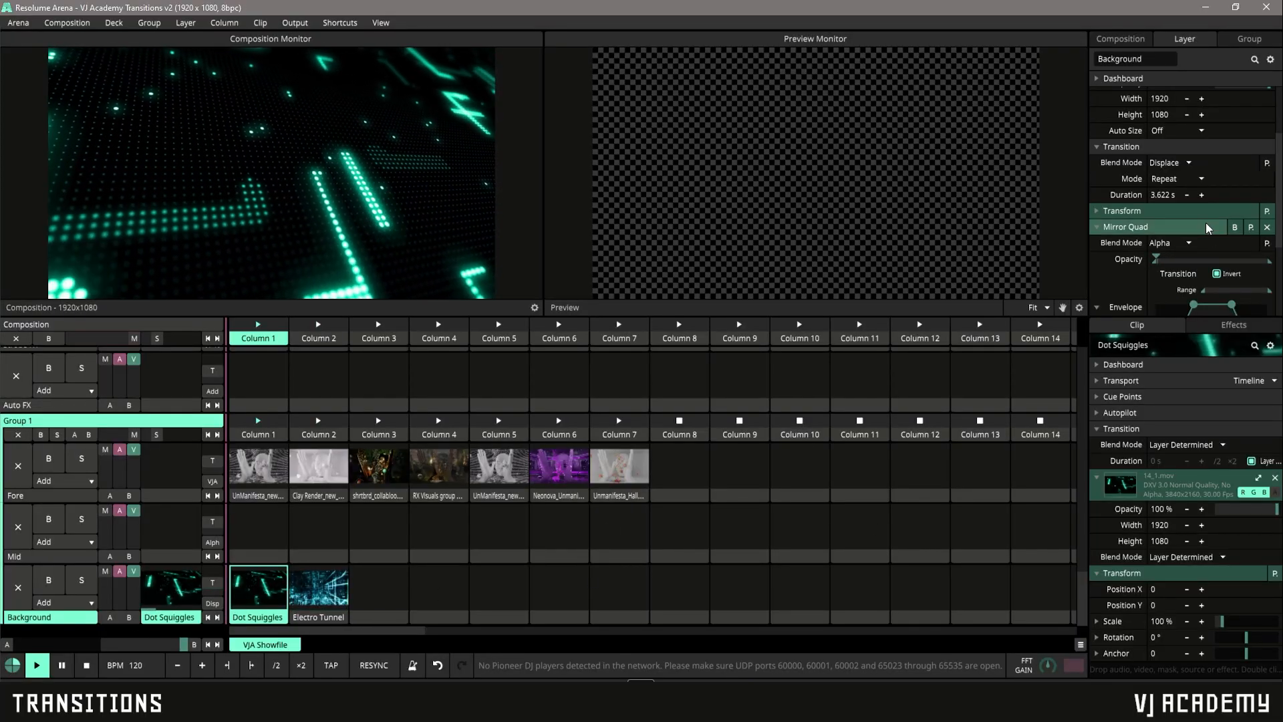
Look over the effects list, the animation options for Mirror Quad's opacity and the transition blend modes available for the Background layer
left_click(1213, 324)
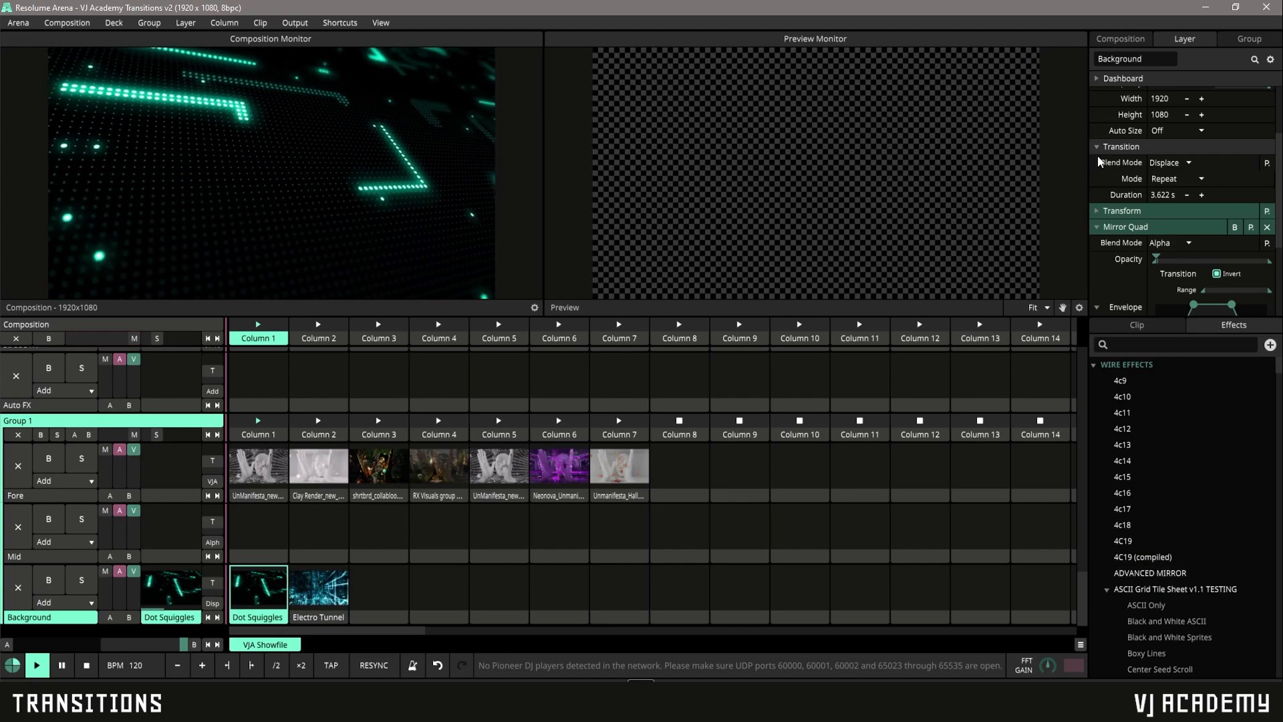
scroll(1141, 233, "down", 1)
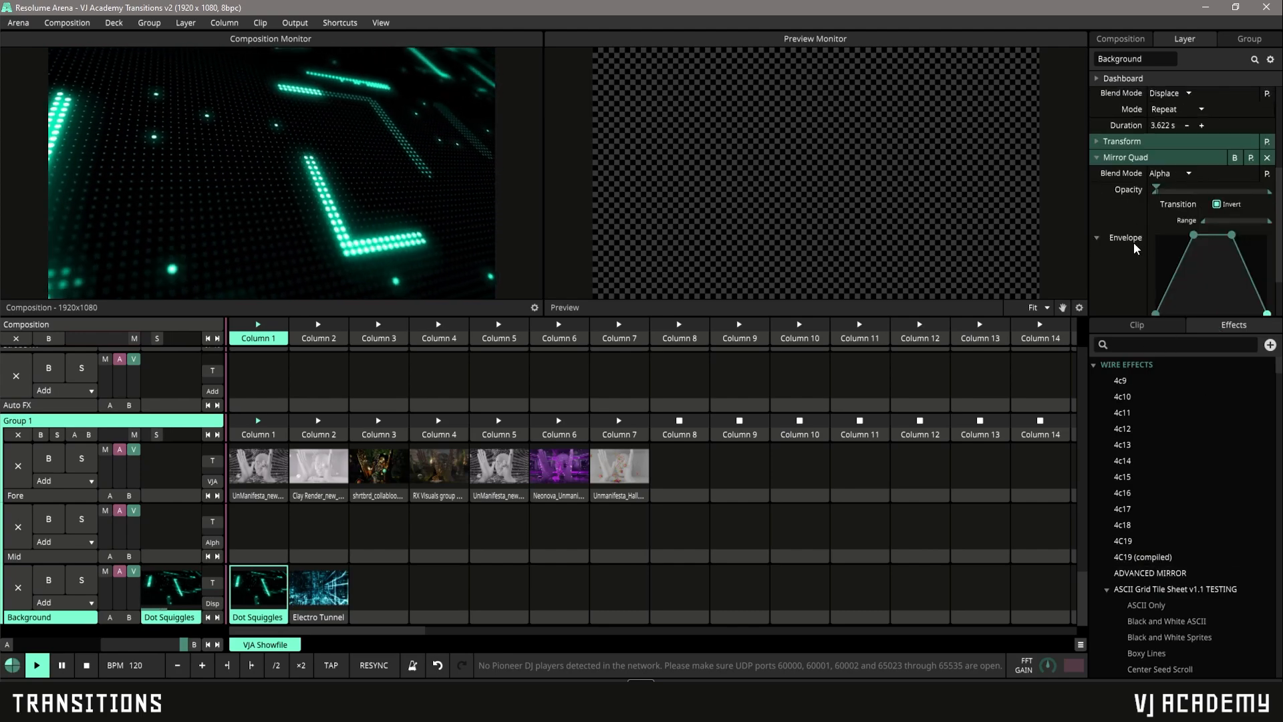
left_click(1096, 191)
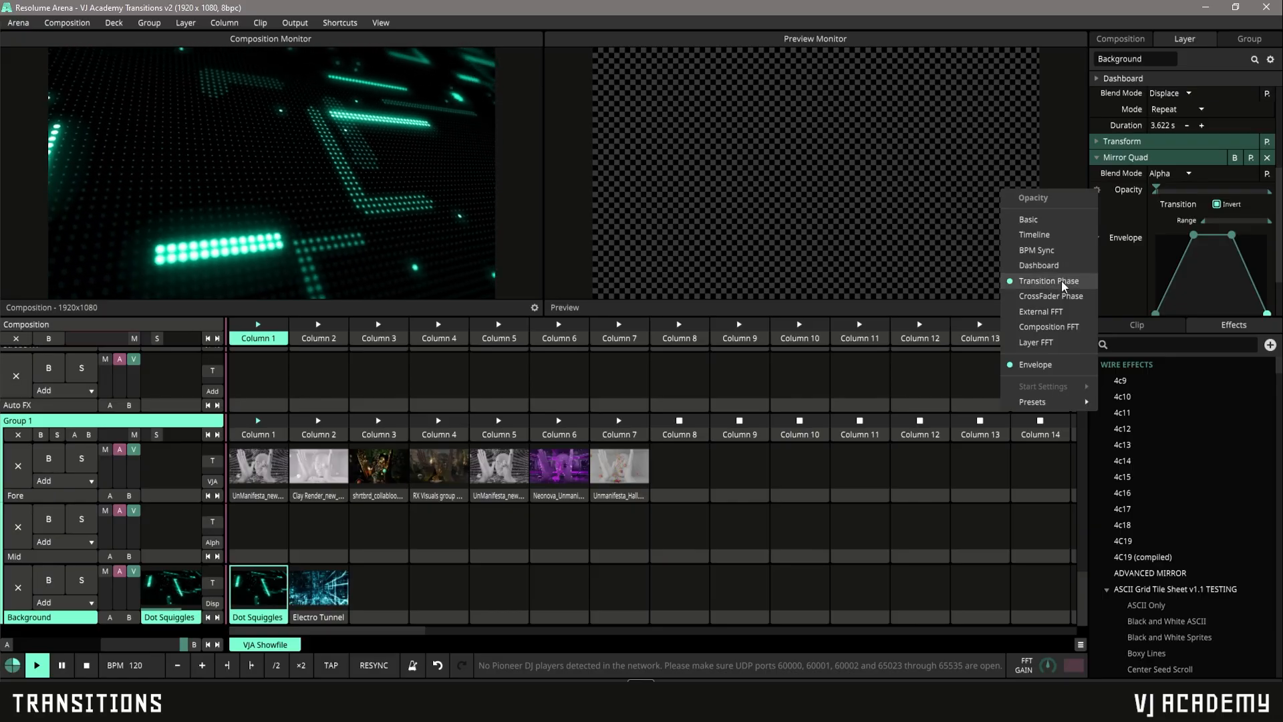
left_click(1136, 142)
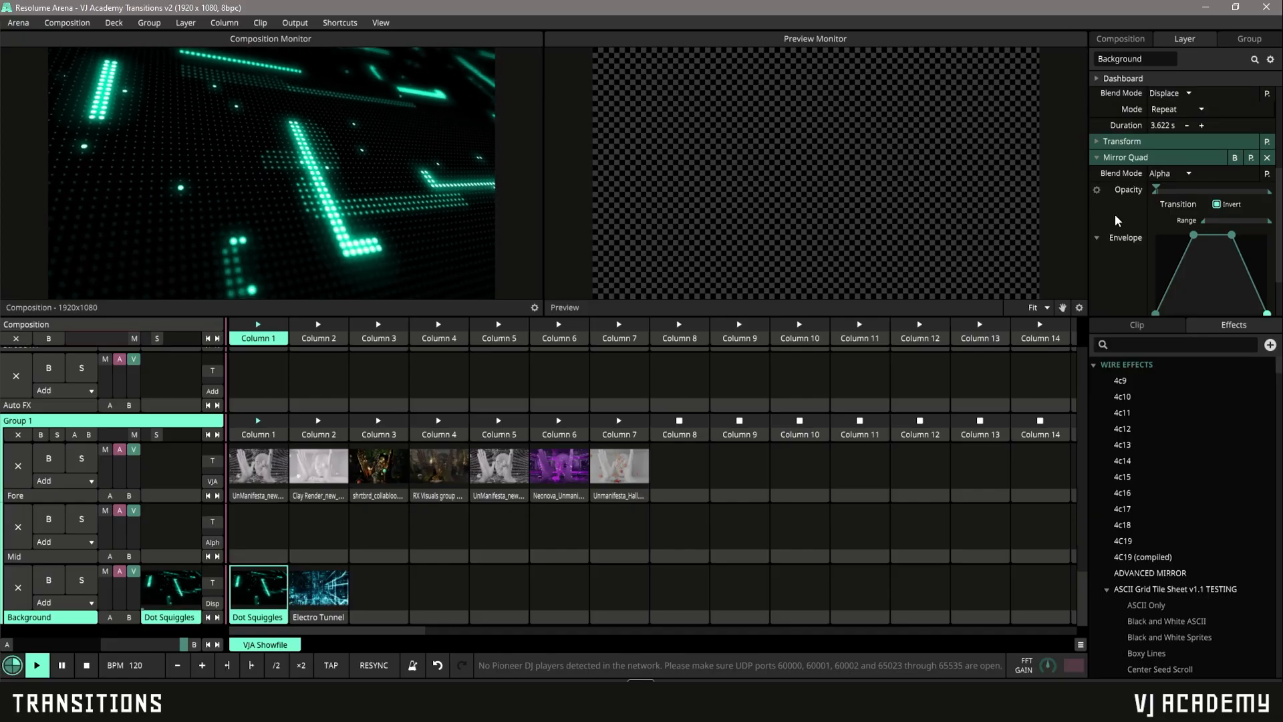
left_click(213, 603)
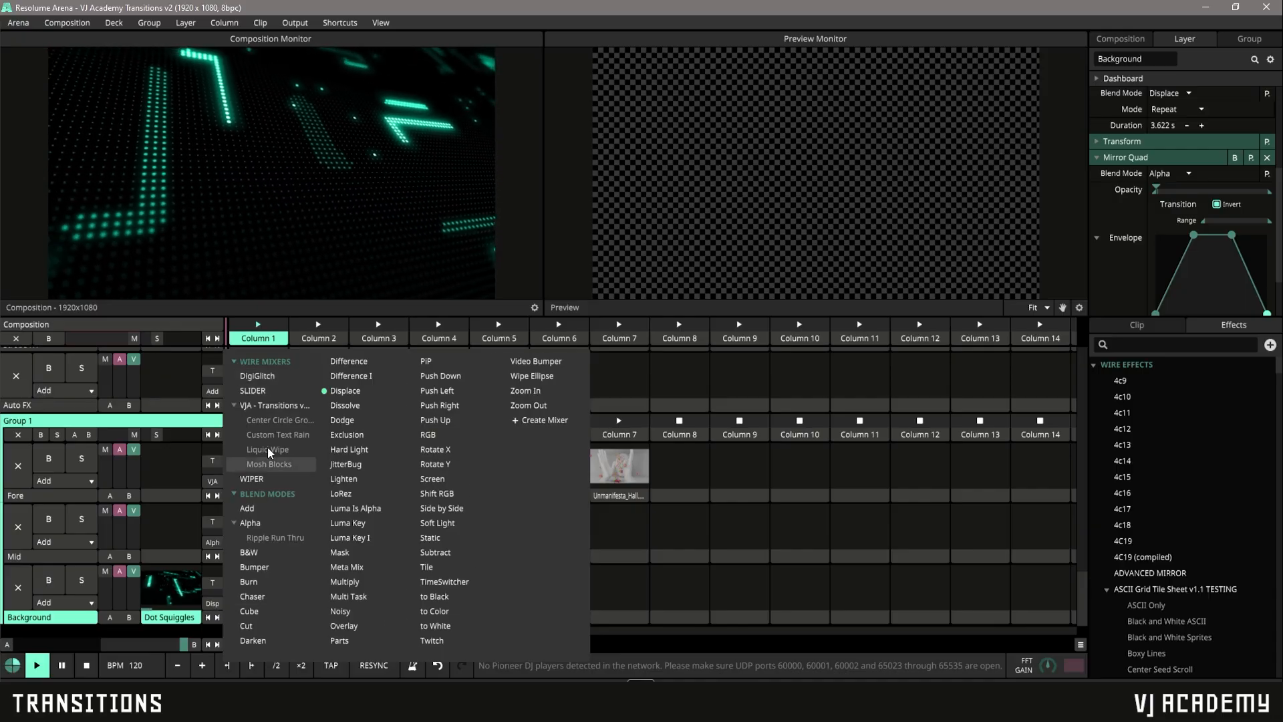
left_click(467, 9)
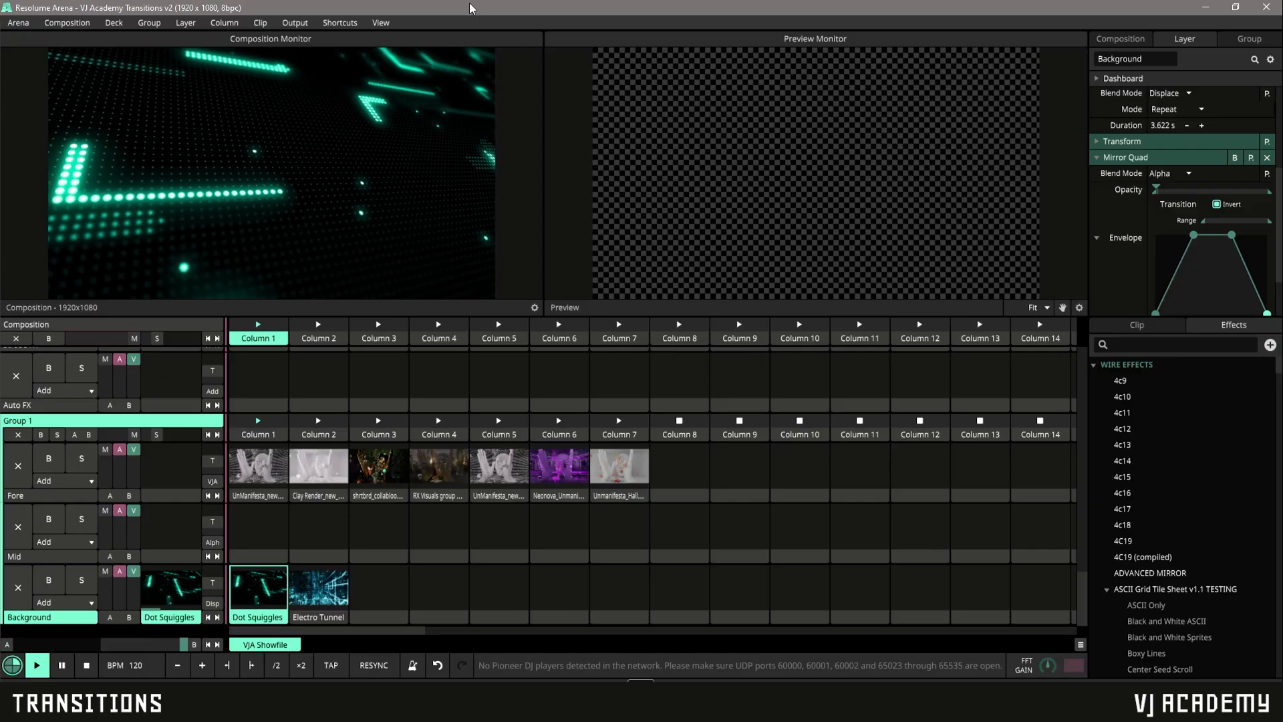
Trigger Electro Tunnel and inspect the MIDI mappings of the Background and Fore layers' transition durations, leaving shortcut editing when done
left_click(328, 587)
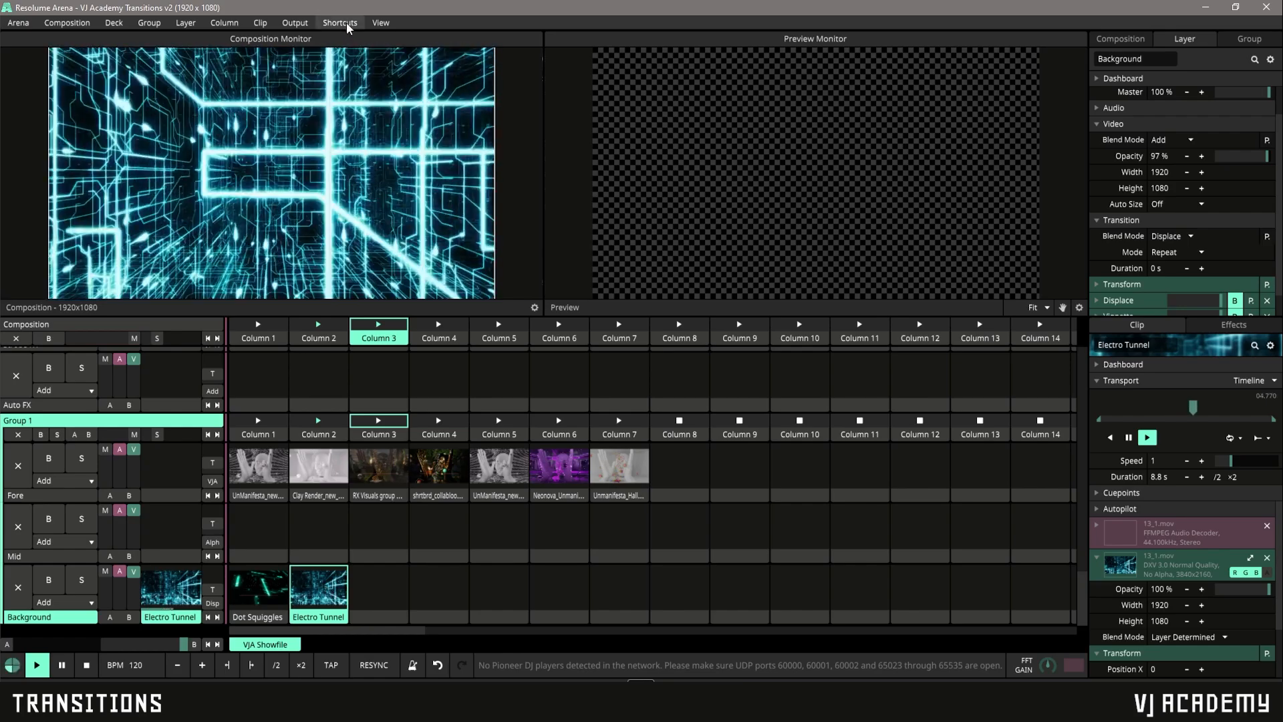
left_click(346, 23)
left_click(348, 53)
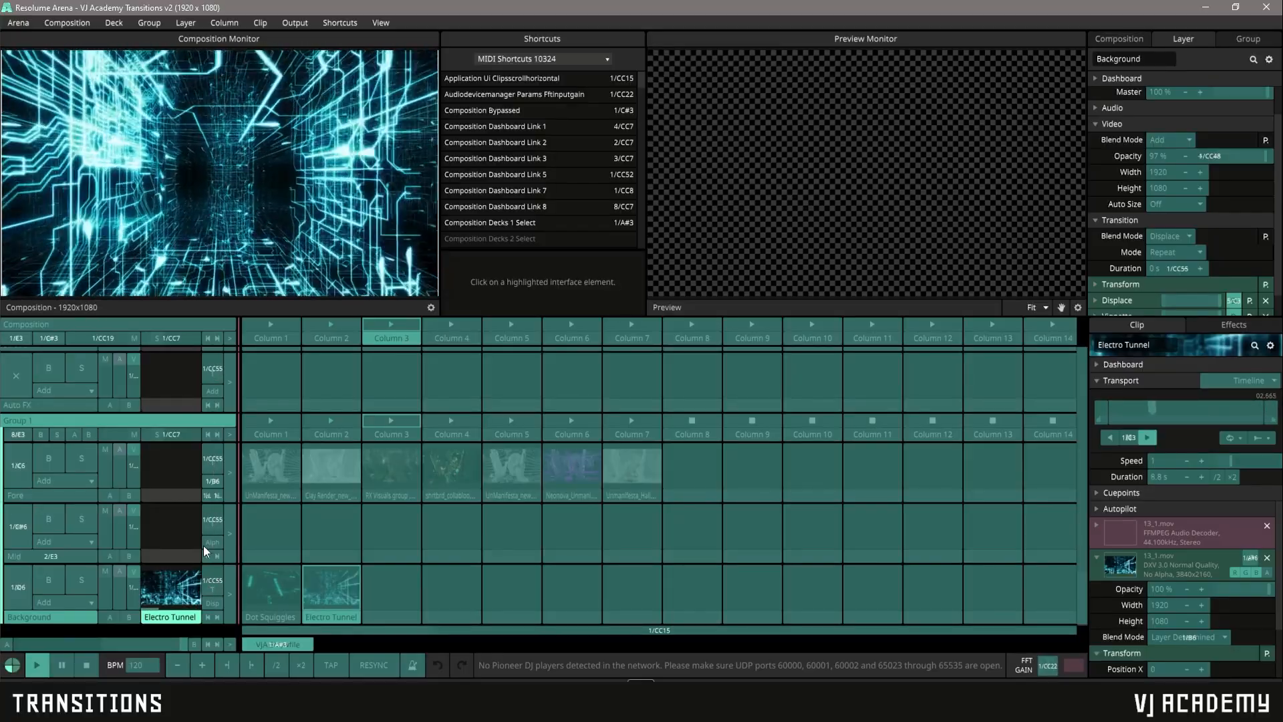
left_click(213, 521)
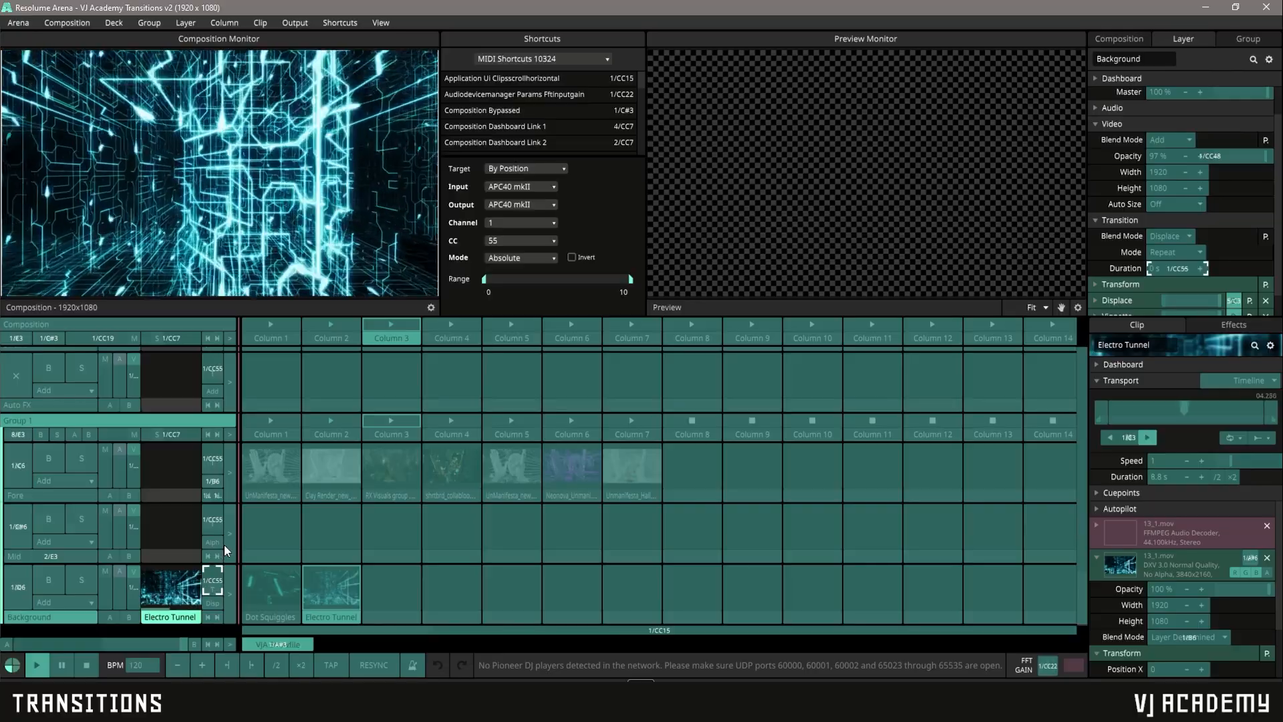
left_click(214, 456)
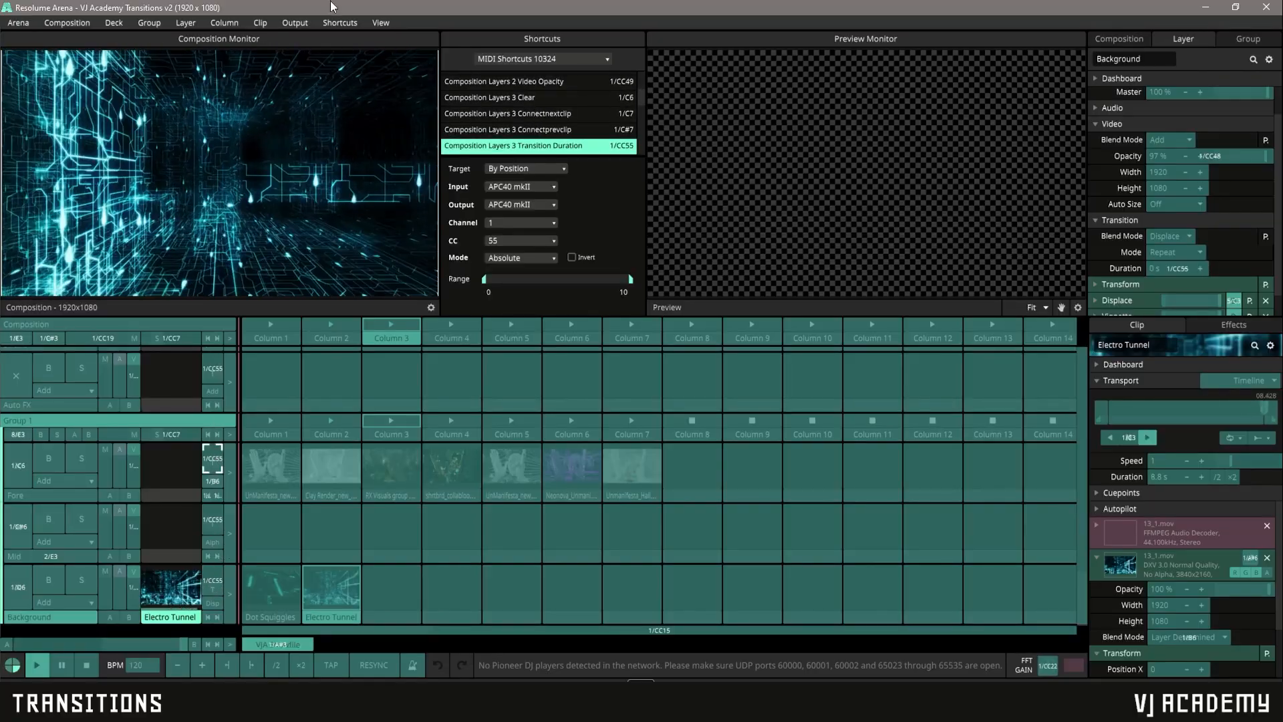
left_click(337, 26)
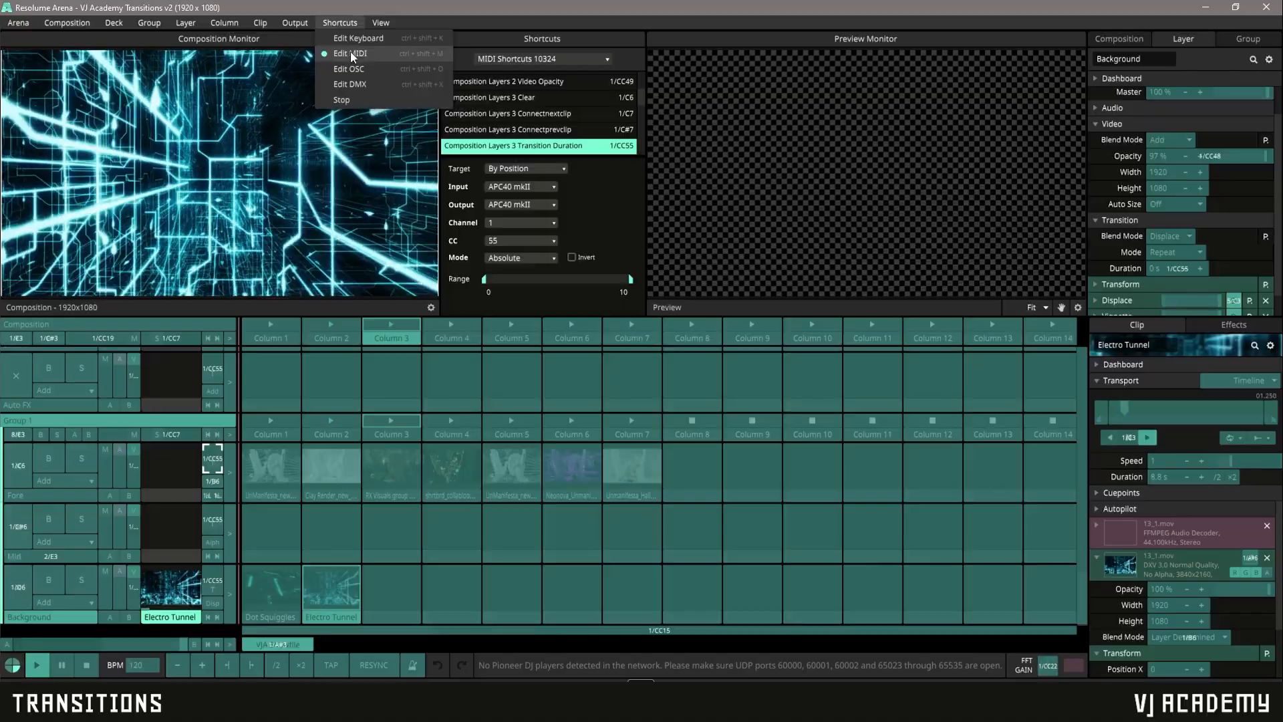
left_click(350, 51)
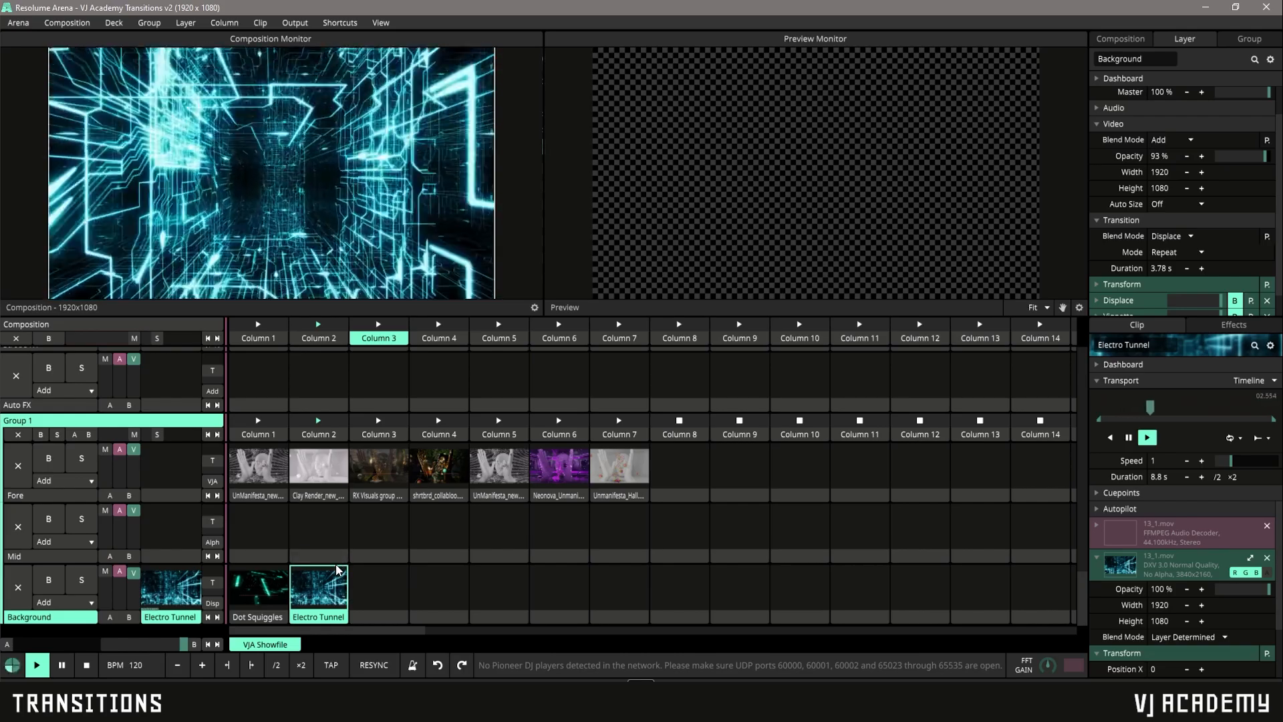
Alternate between Dot Squiggles and Electro Tunnel to preview the Background layer's Displace transition at different durations
left_click(261, 594)
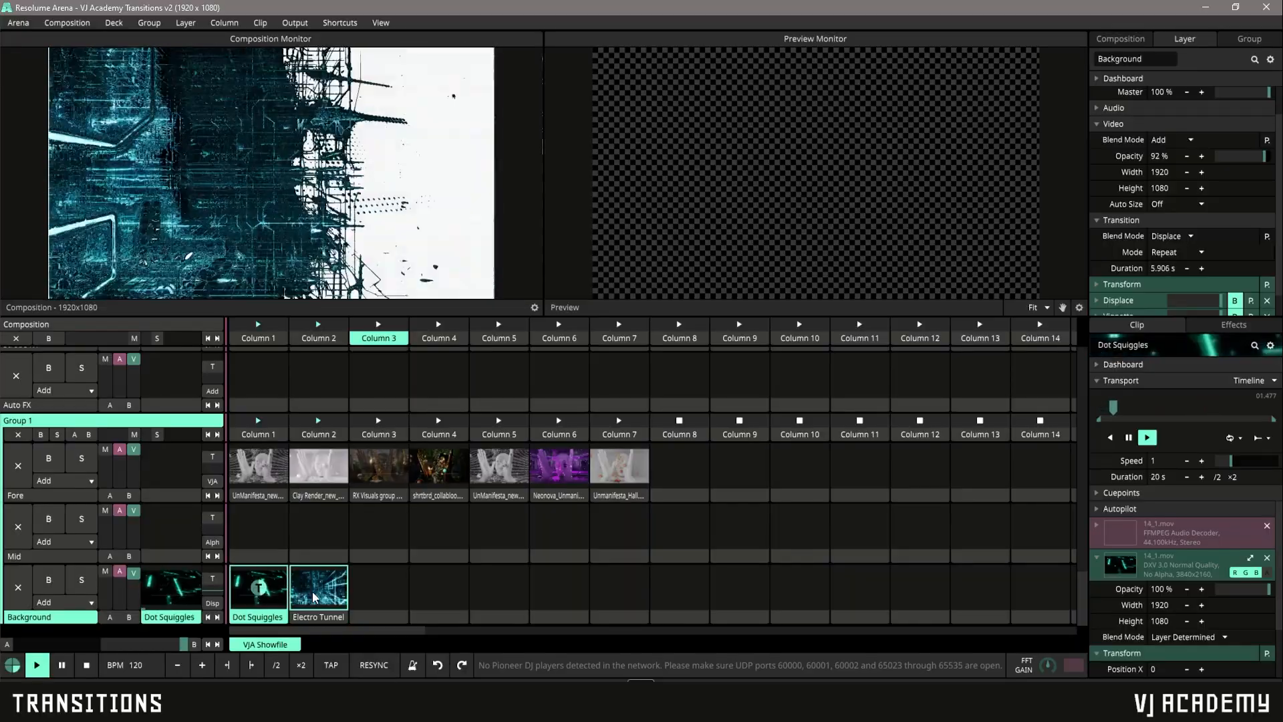
left_click(316, 596)
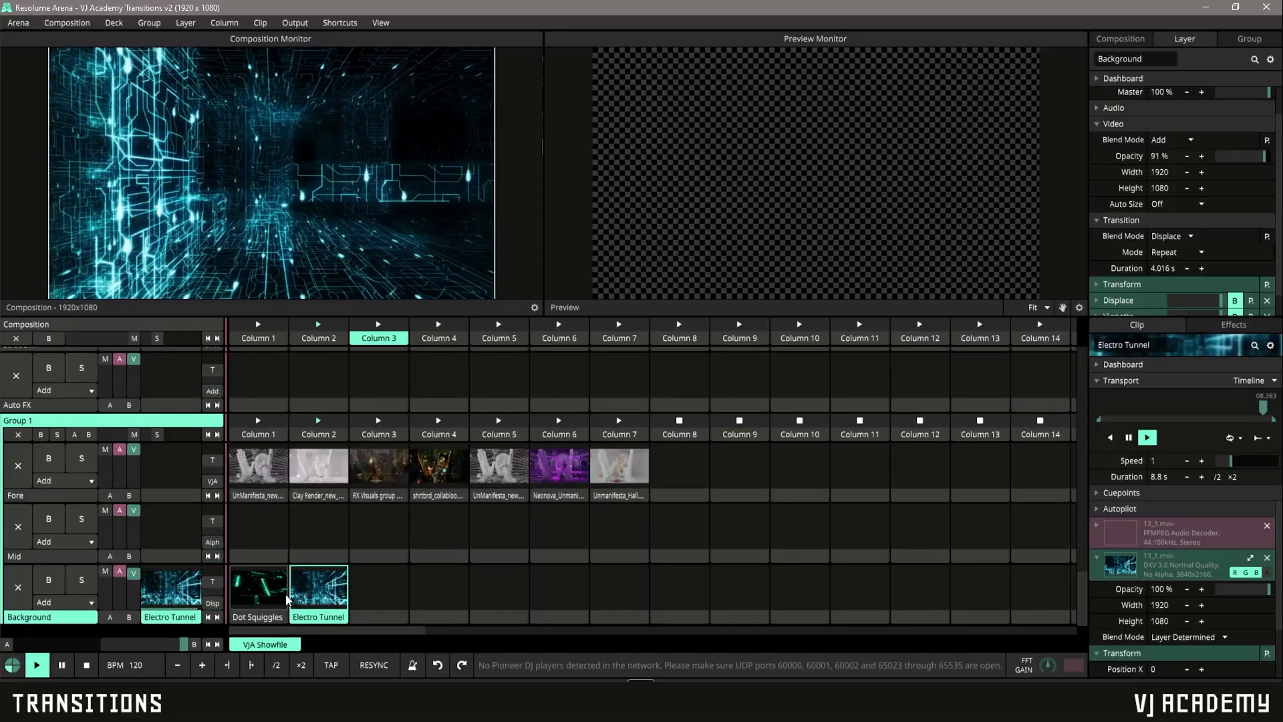
left_click(259, 595)
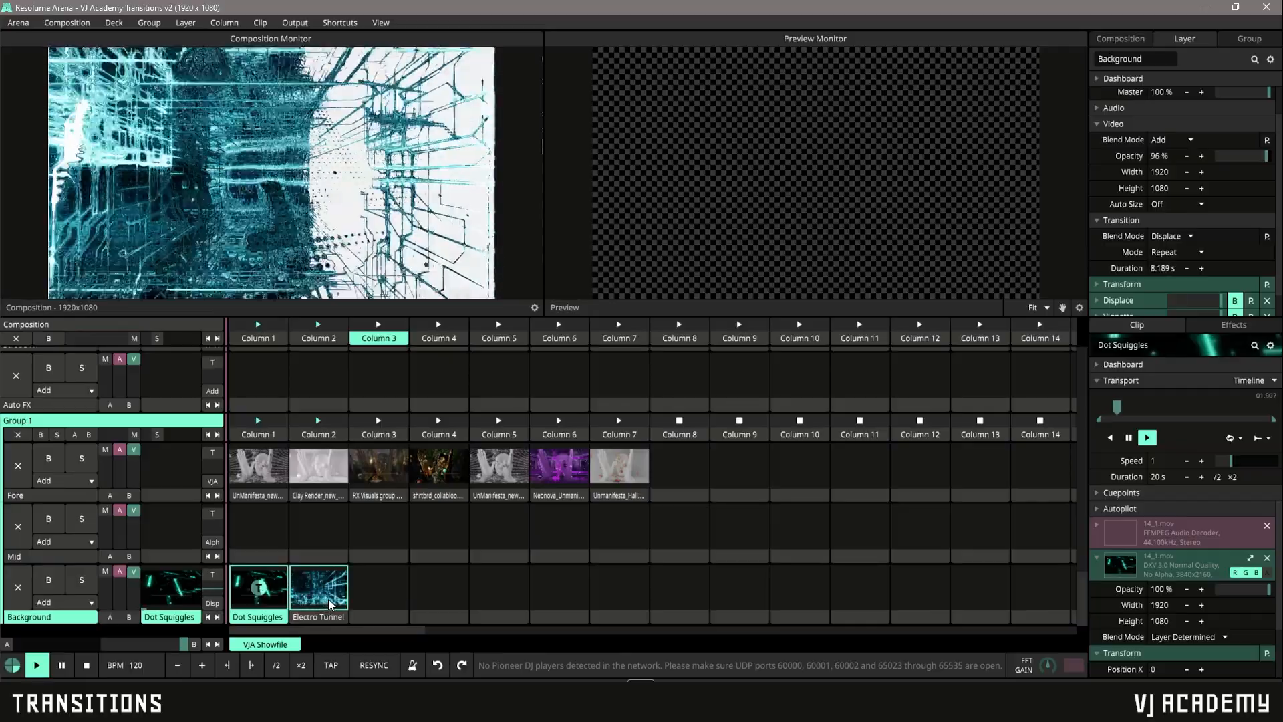
left_click(328, 591)
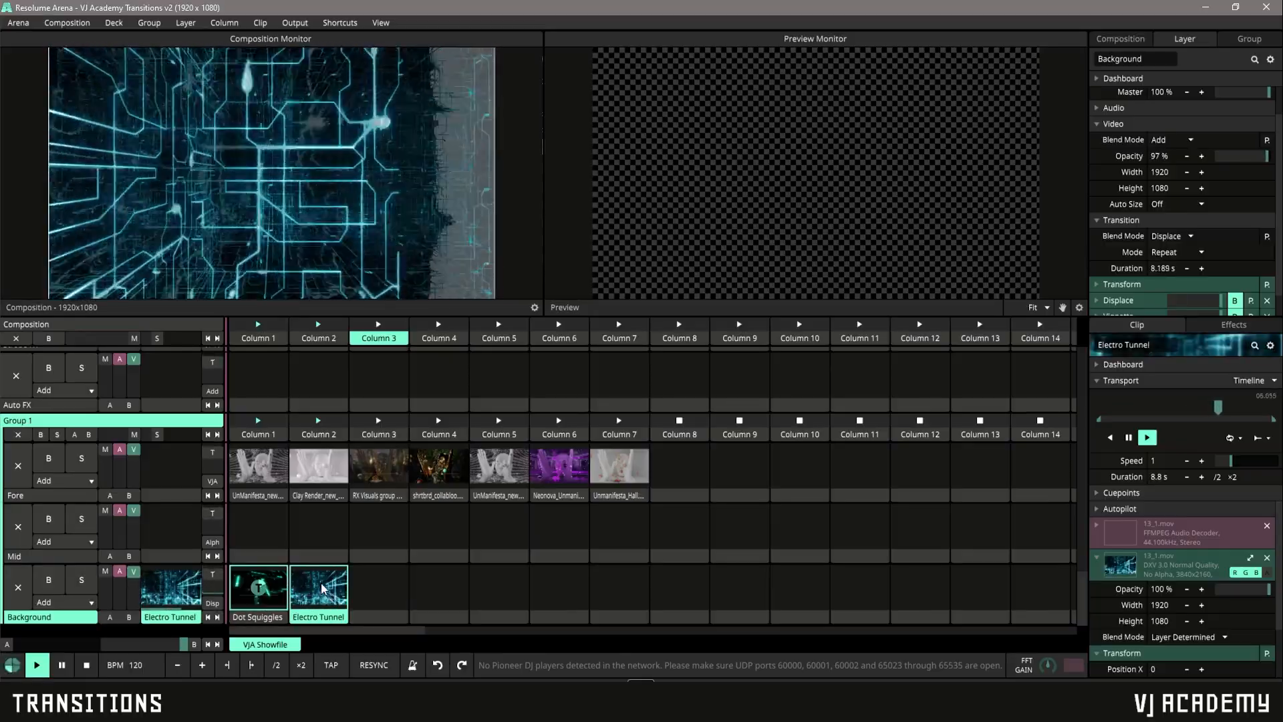
left_click(328, 591)
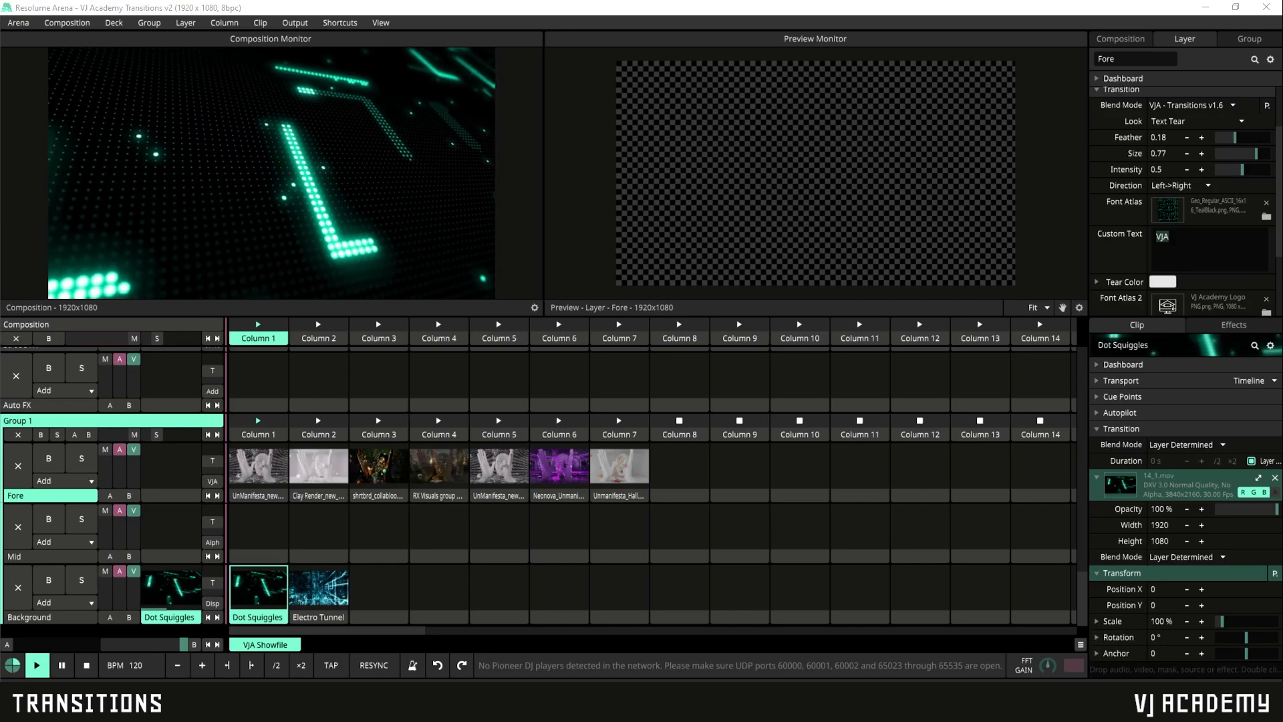
Trigger the first two Fore layer clips and look over the available looks for the Clay Render clip's own VJA transition
left_click(259, 466)
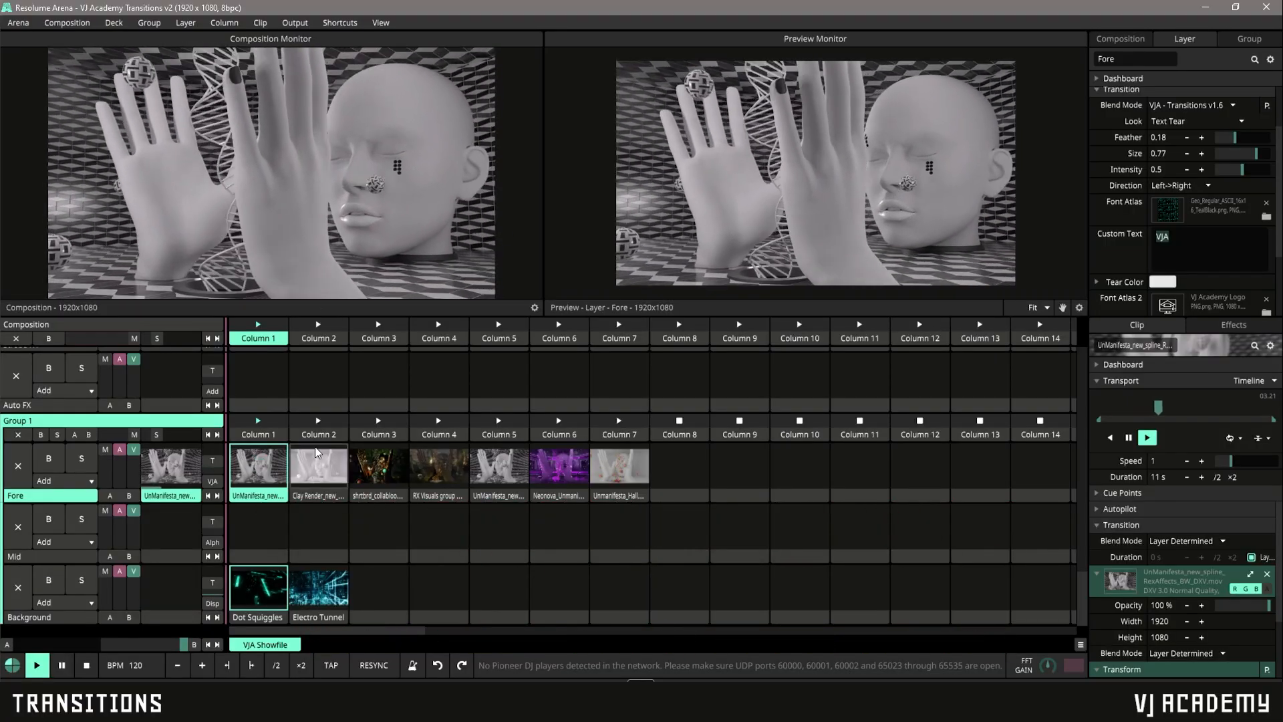
left_click(323, 464)
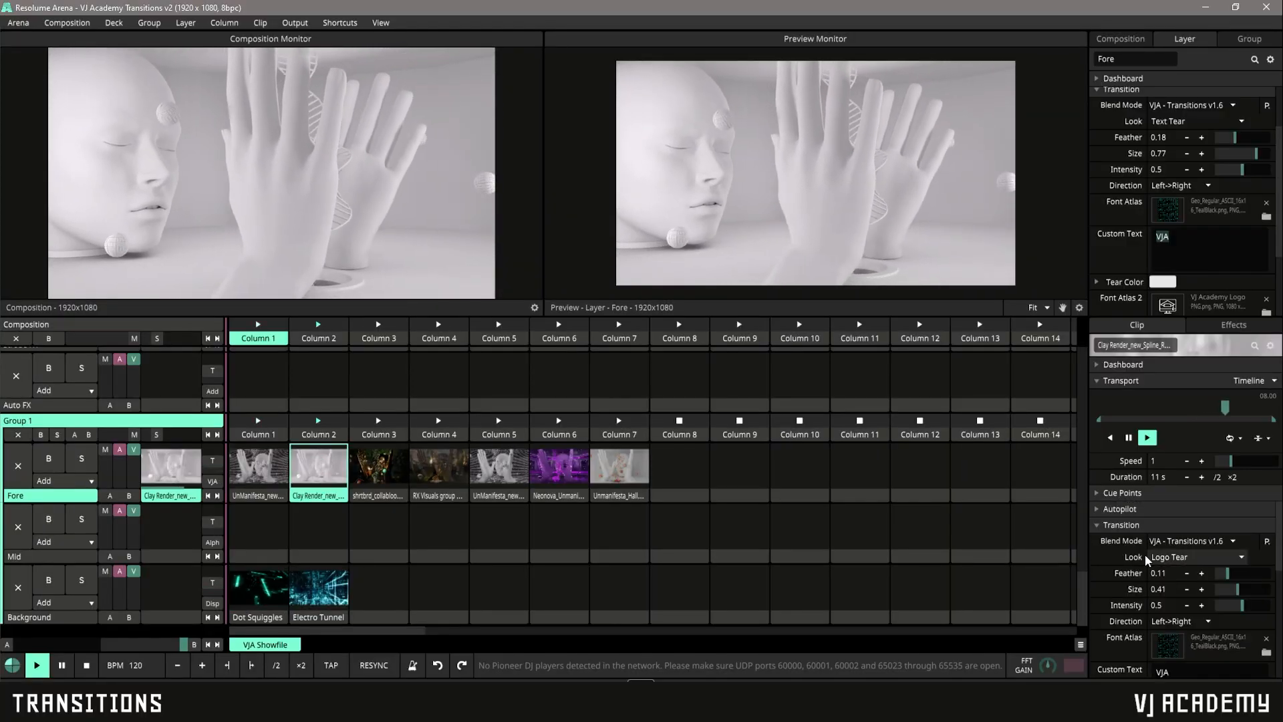
left_click(1205, 555)
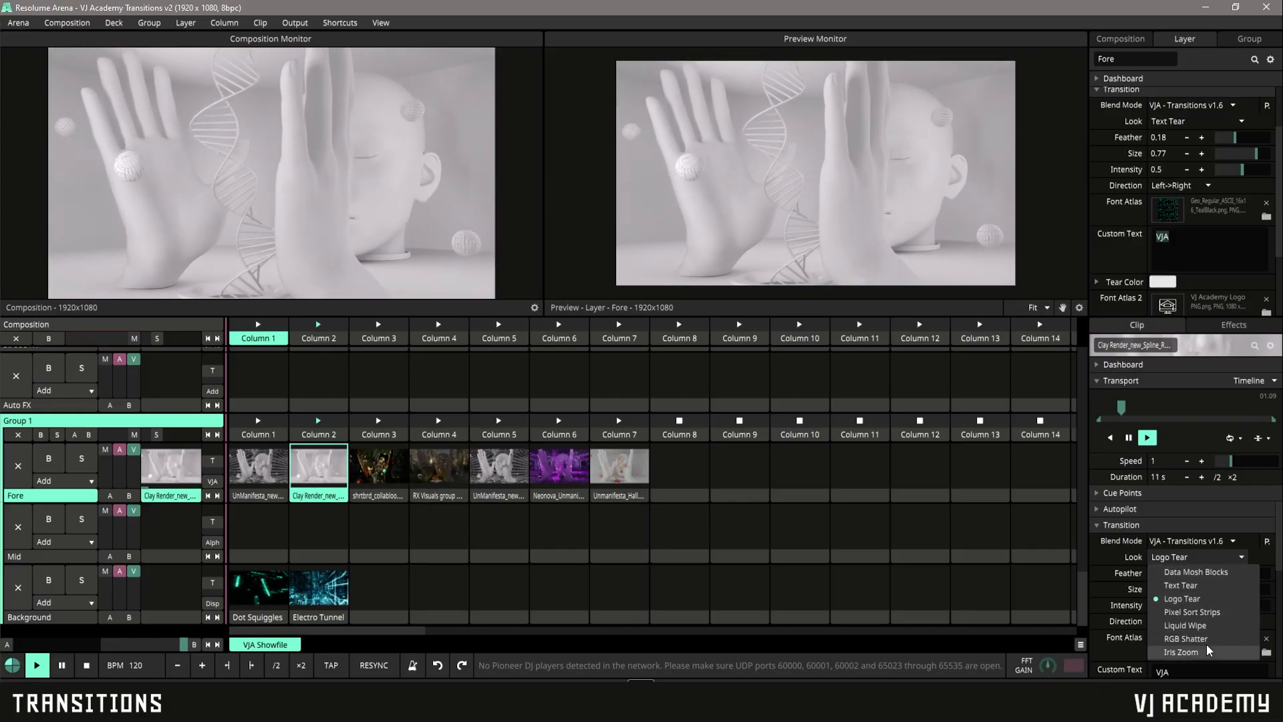
left_click(1128, 570)
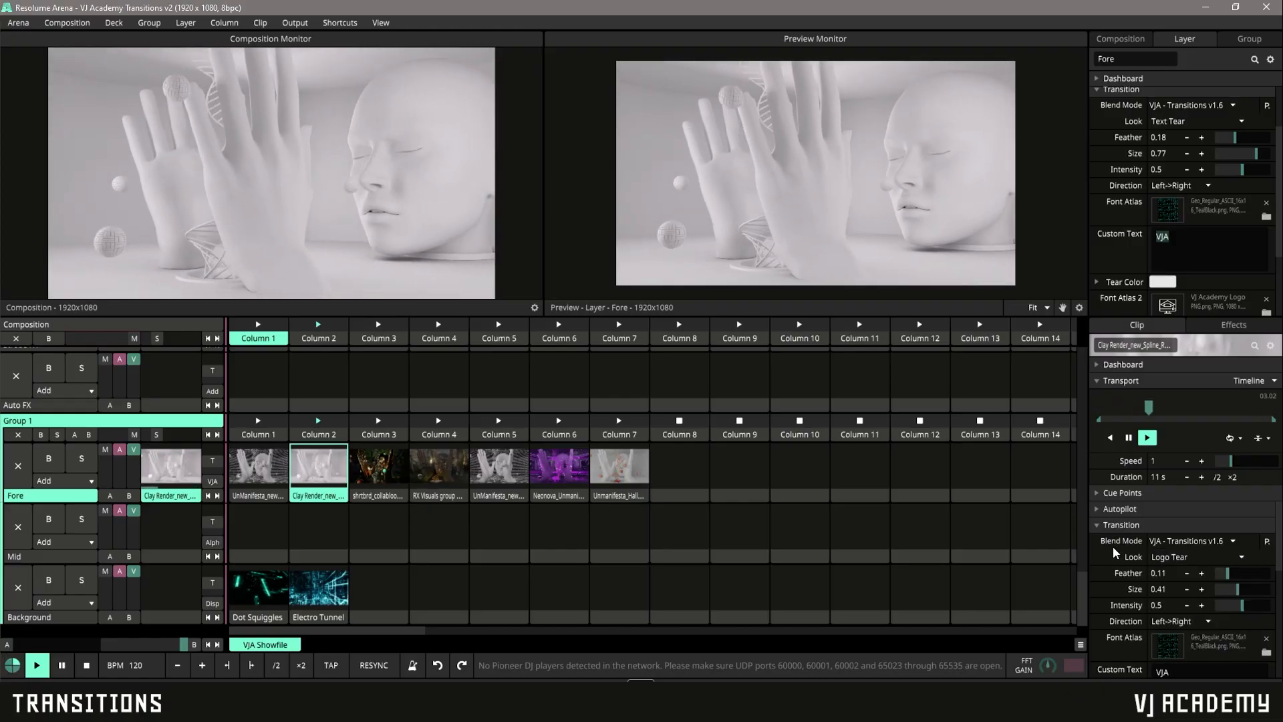
Trigger the Fore layer clips in columns 3 to 7 in turn to preview each clip's individual VJA transition look
left_click(385, 467)
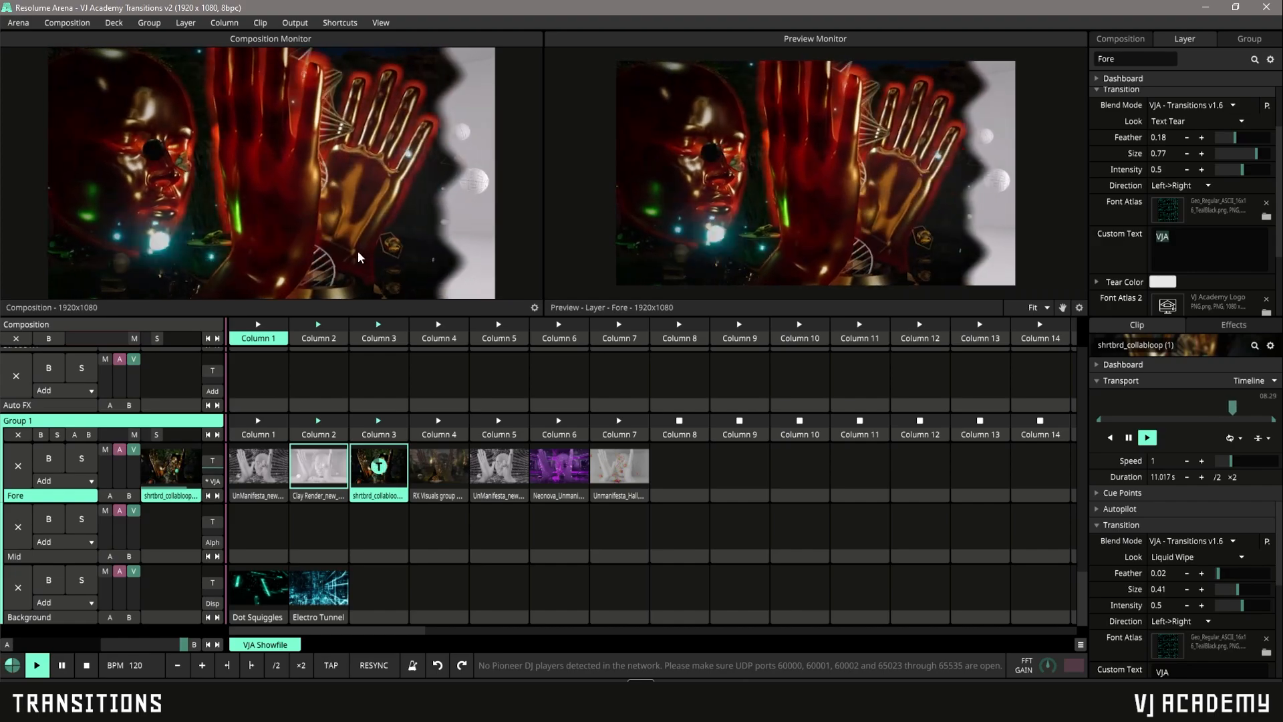
left_click(440, 468)
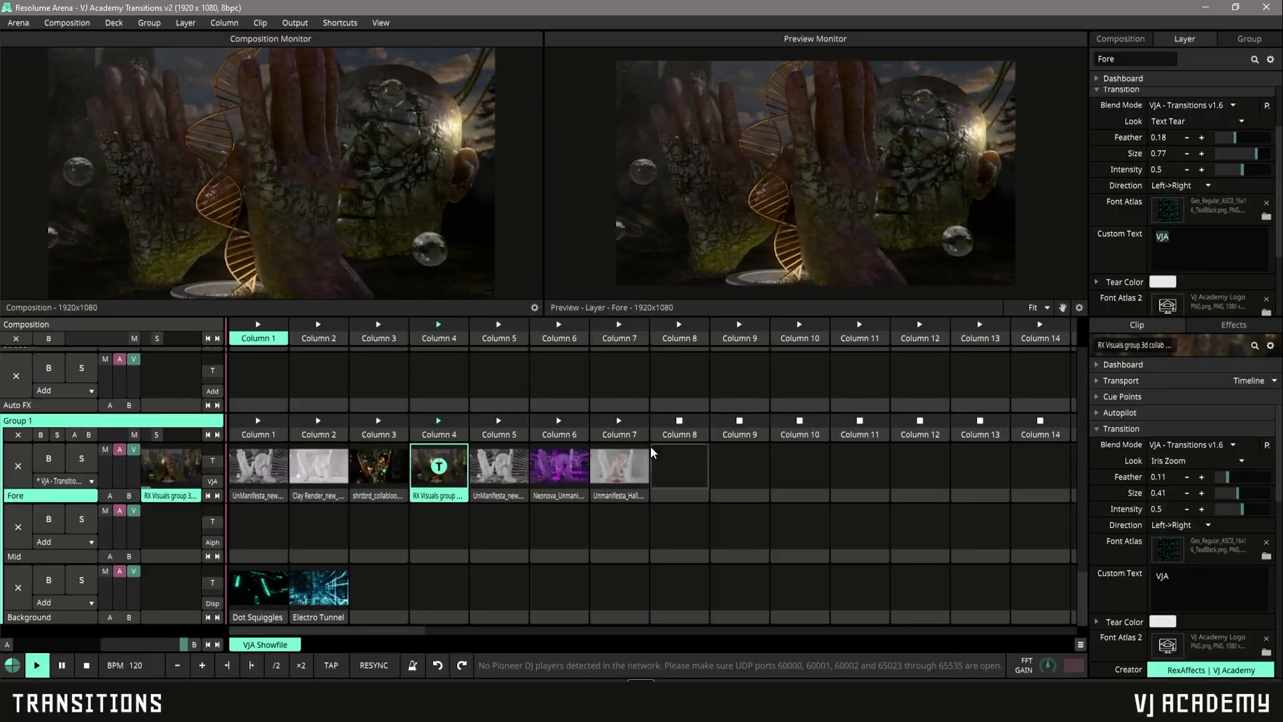
left_click(512, 469)
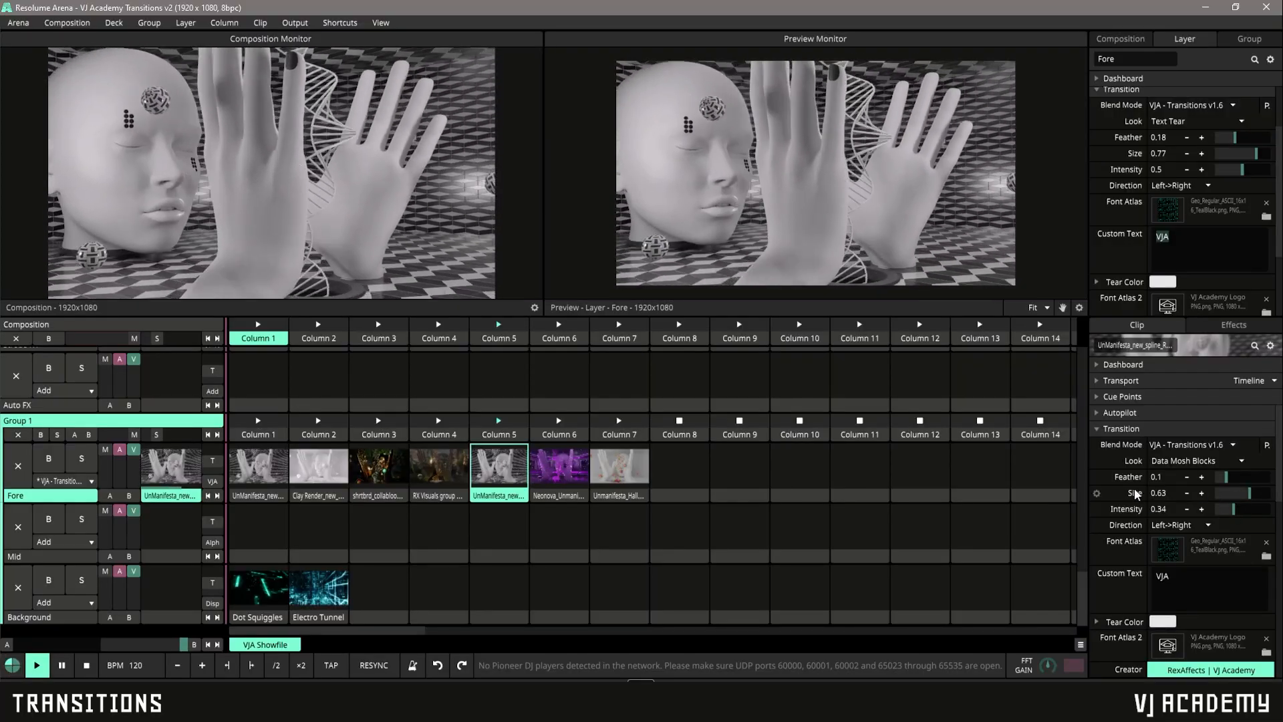
left_click(565, 465)
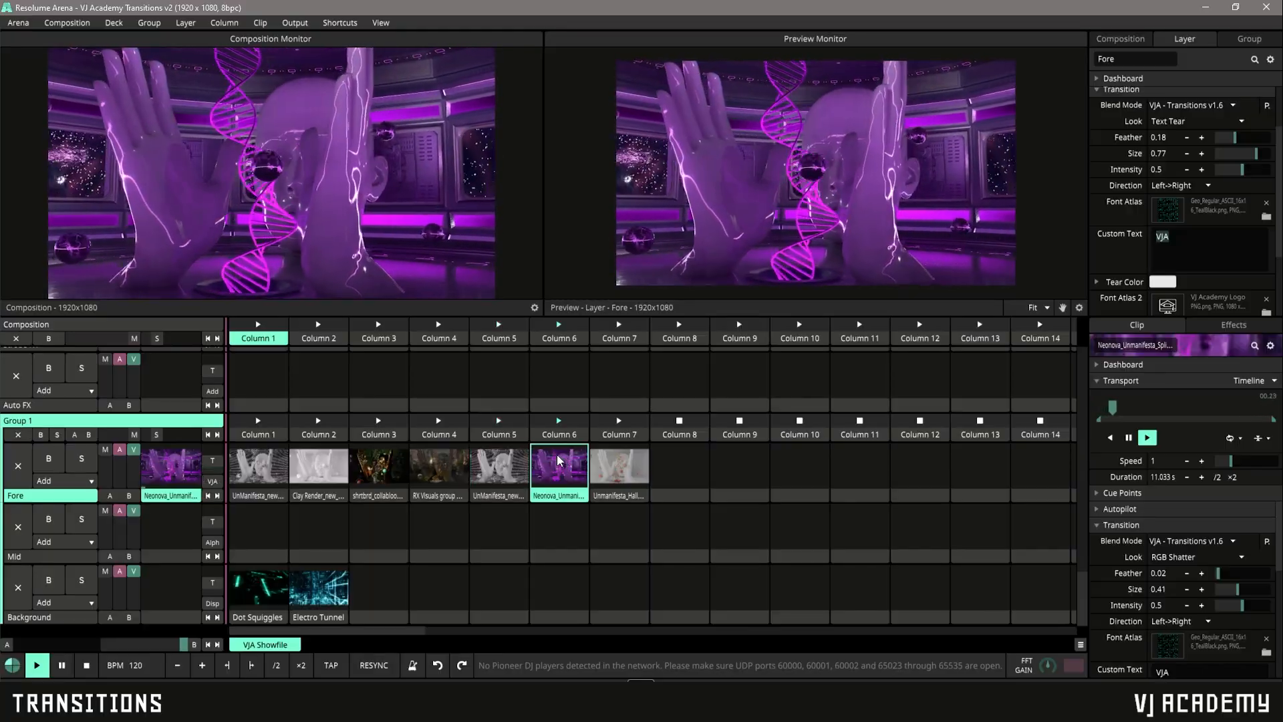
left_click(608, 463)
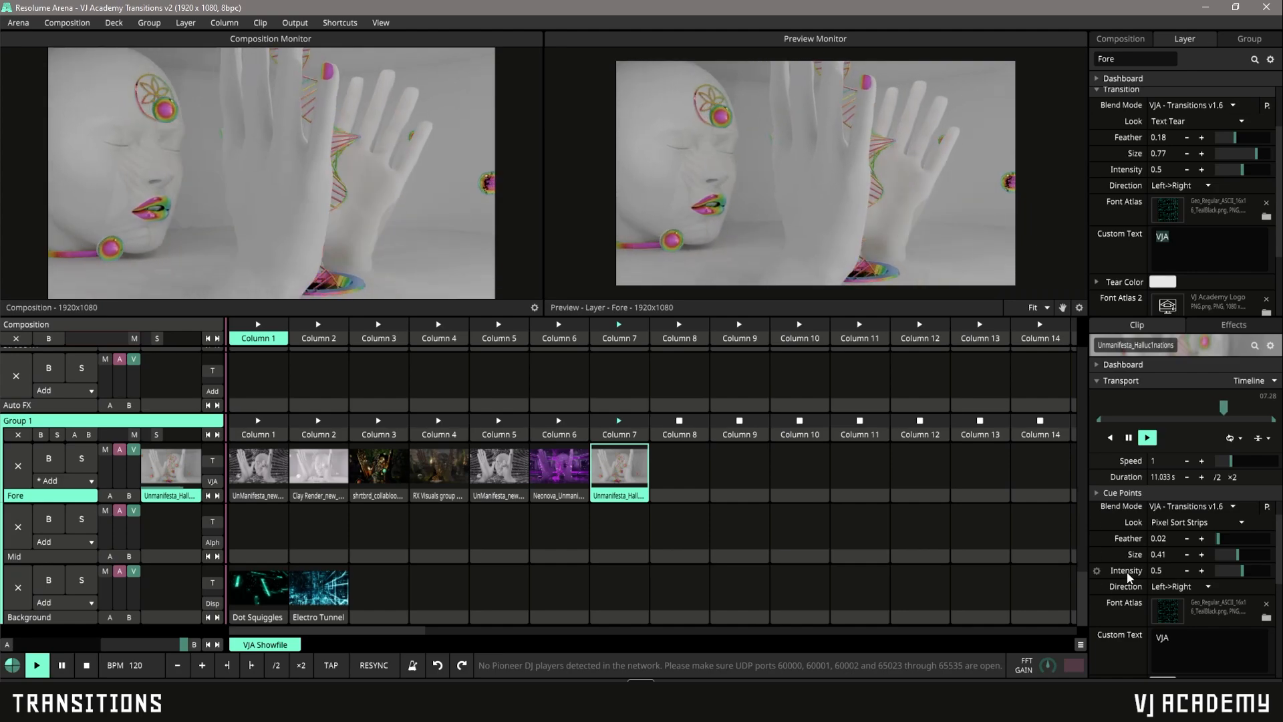
scroll(1128, 575, "up", 2)
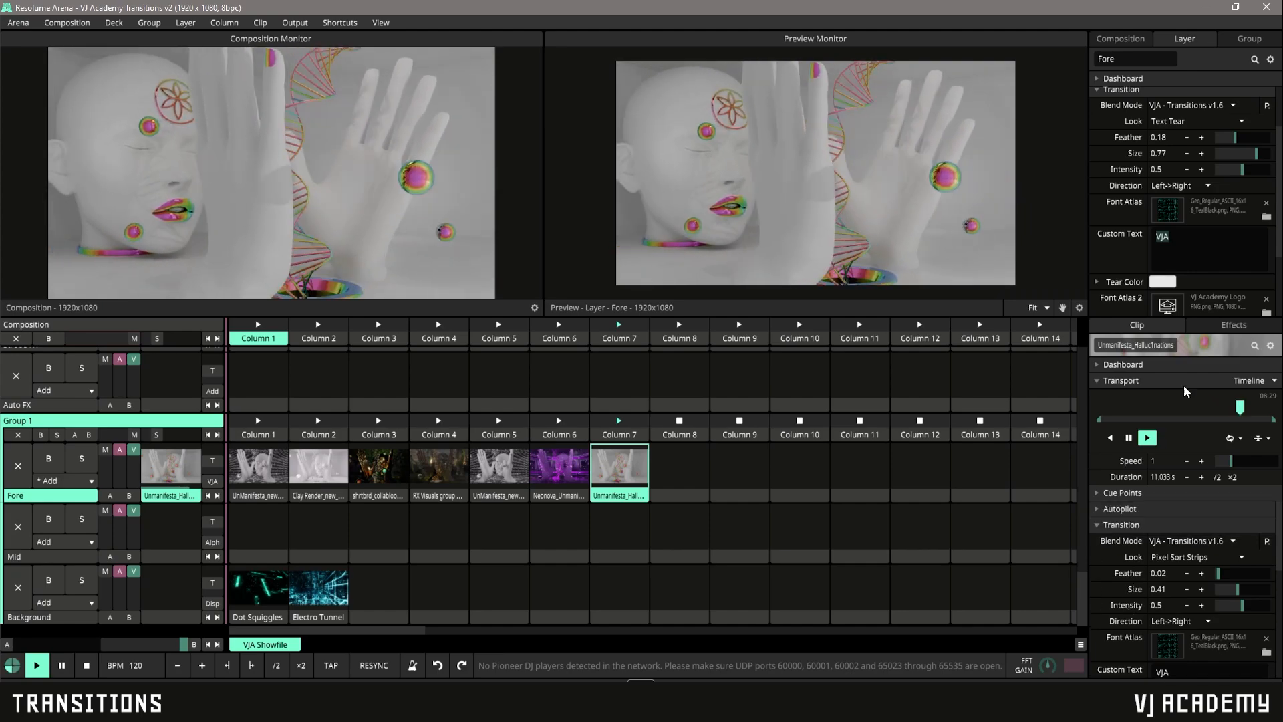
Search the effects list for "t"
left_click(1223, 326)
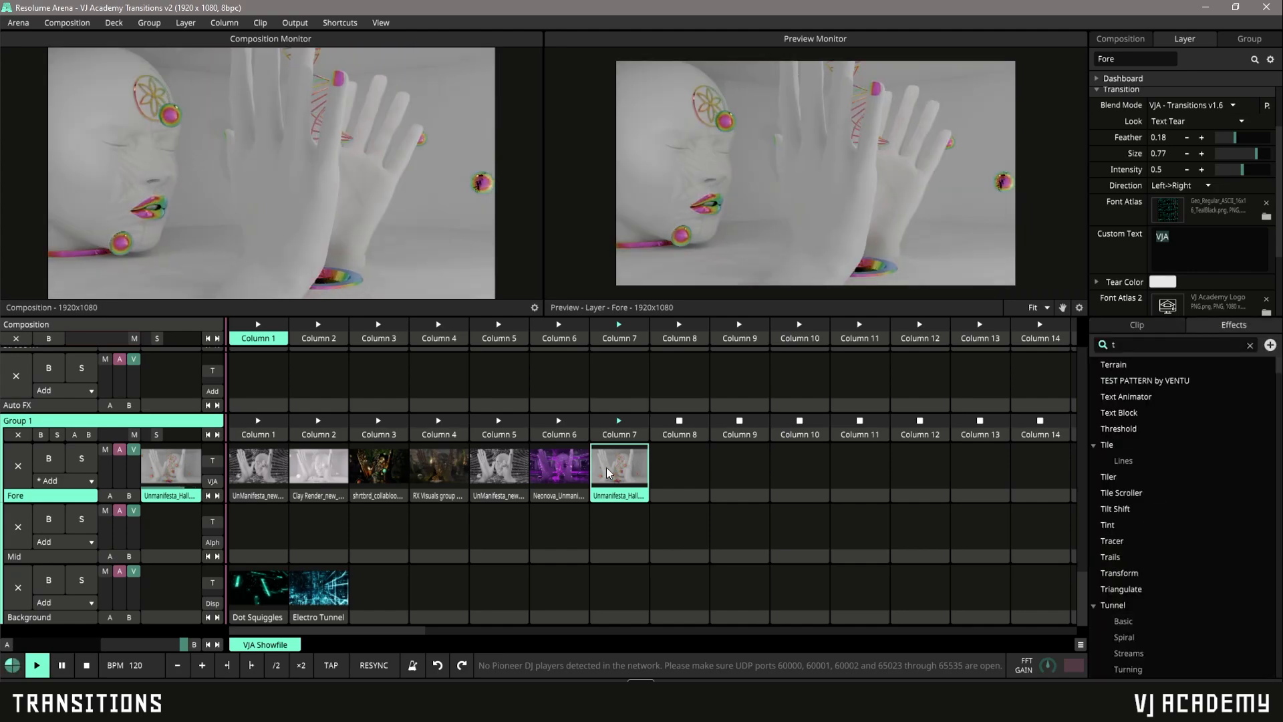